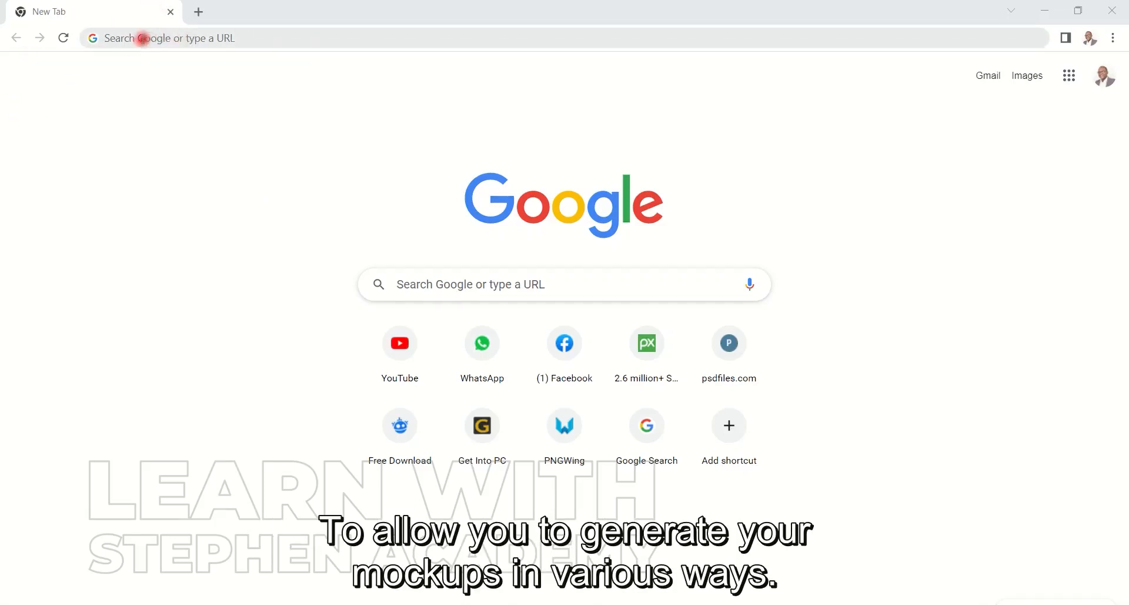
Go to the freepik.com website
left_click(135, 38)
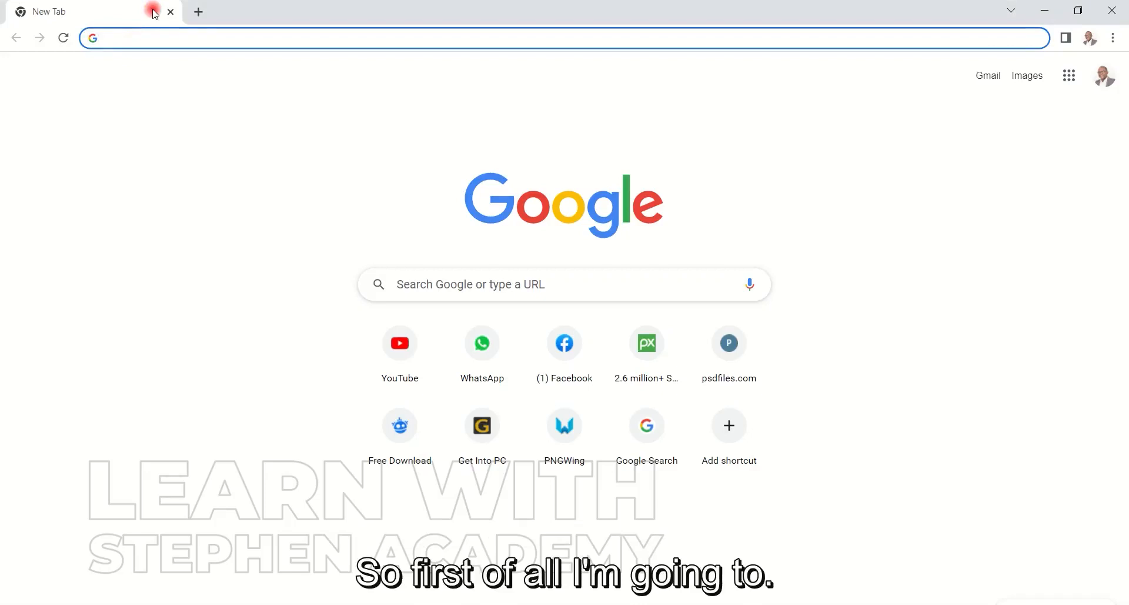
type("FREE")
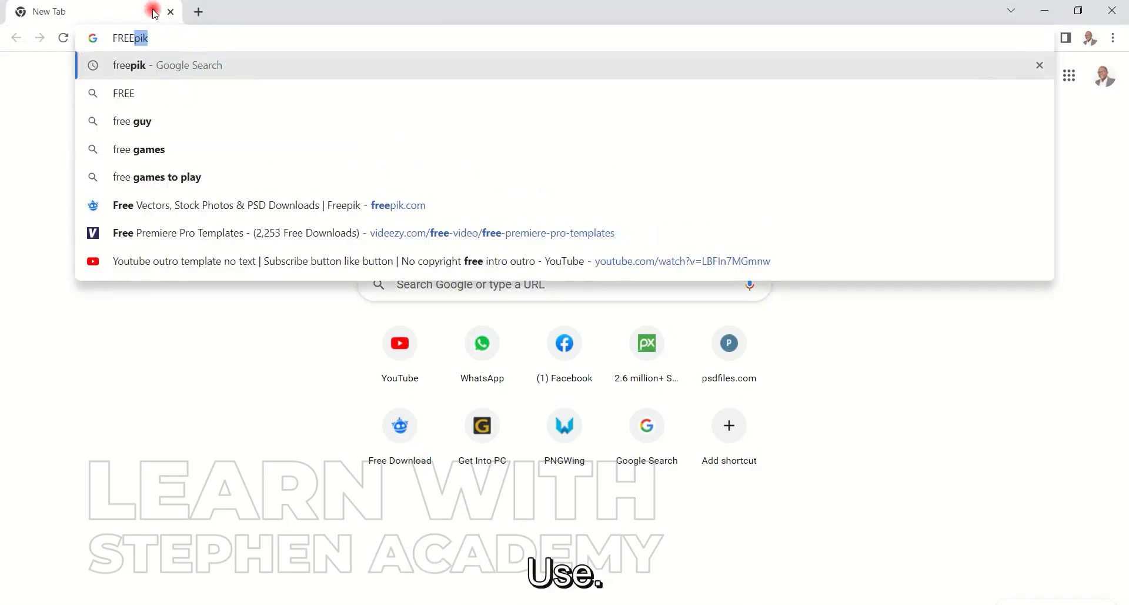
type("PIK.C")
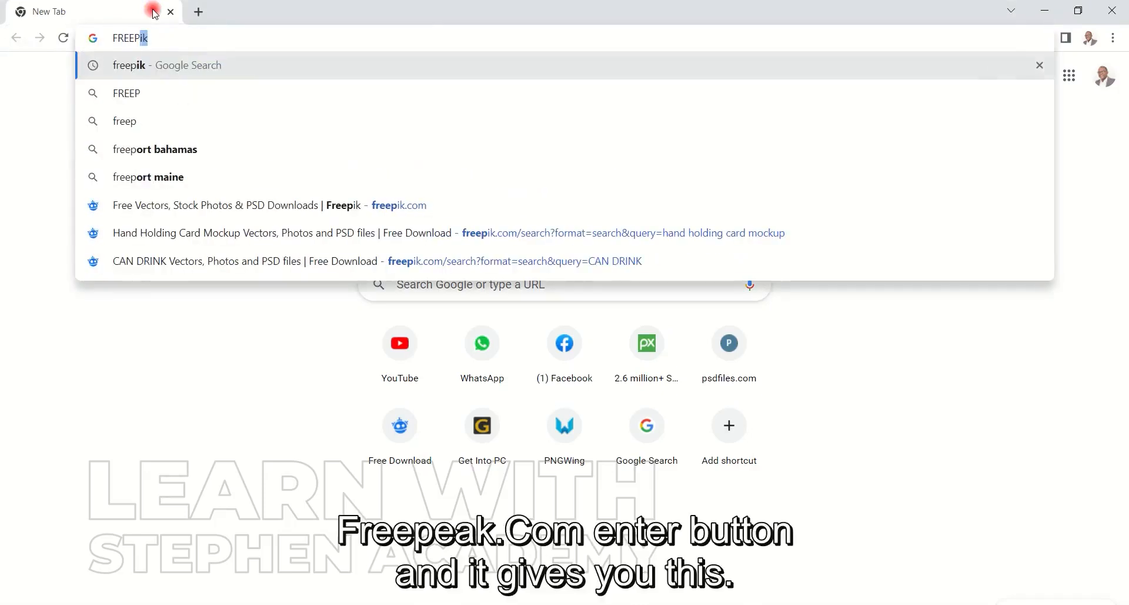
type("om")
key("Return")
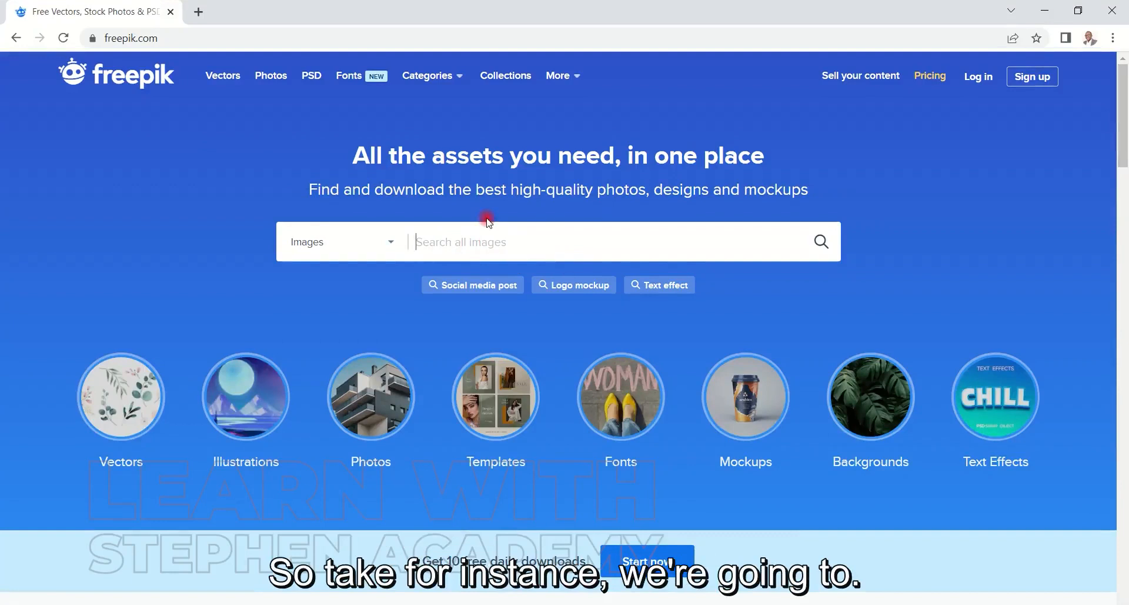
Search Freepik's images for "CAN DRINK" and look through the results for premium and free mockups
type("CAN DRINK")
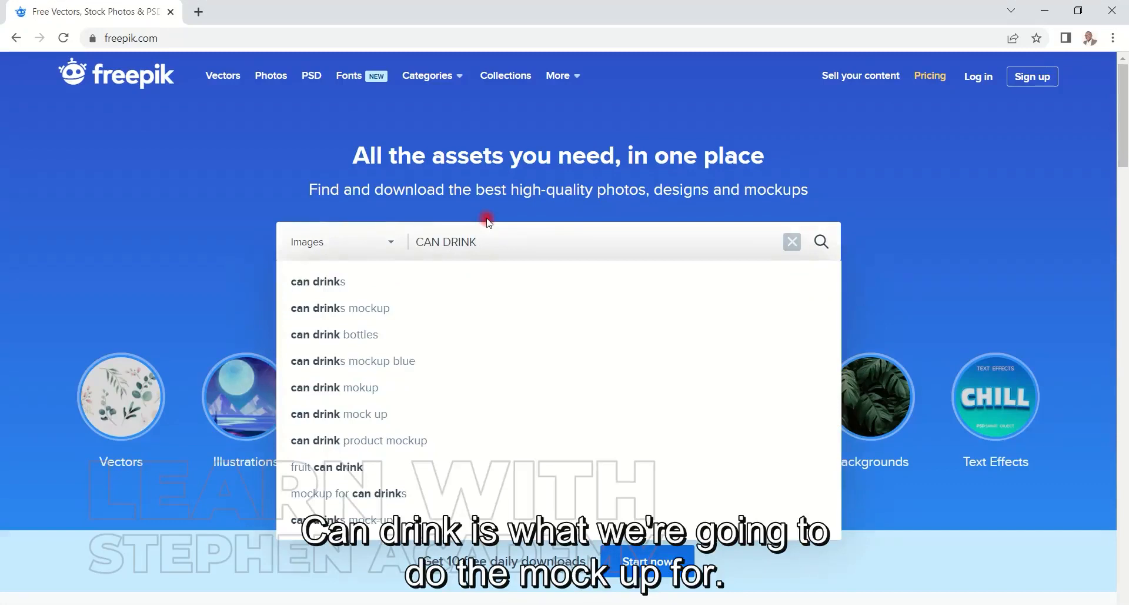
key("Return")
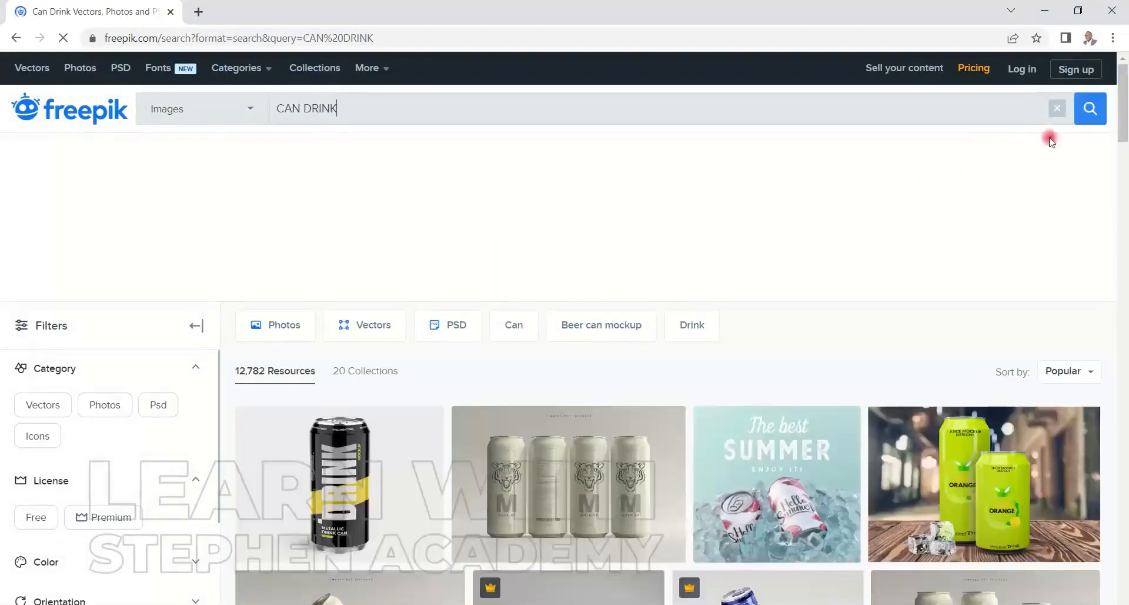
left_click_drag(1123, 131, 1124, 188)
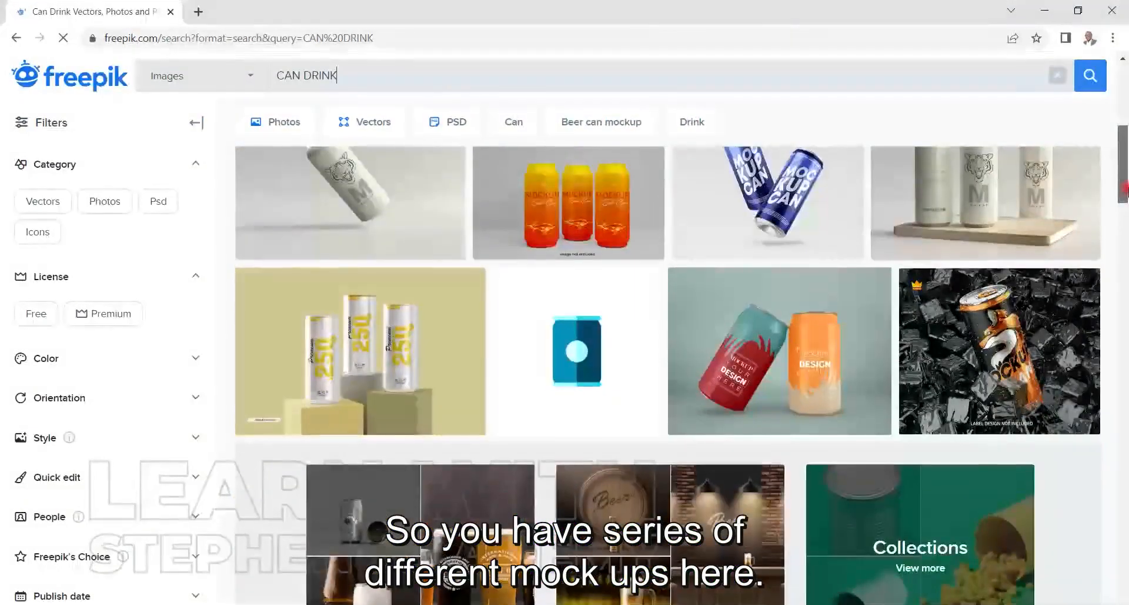
left_click_drag(1125, 188, 1125, 192)
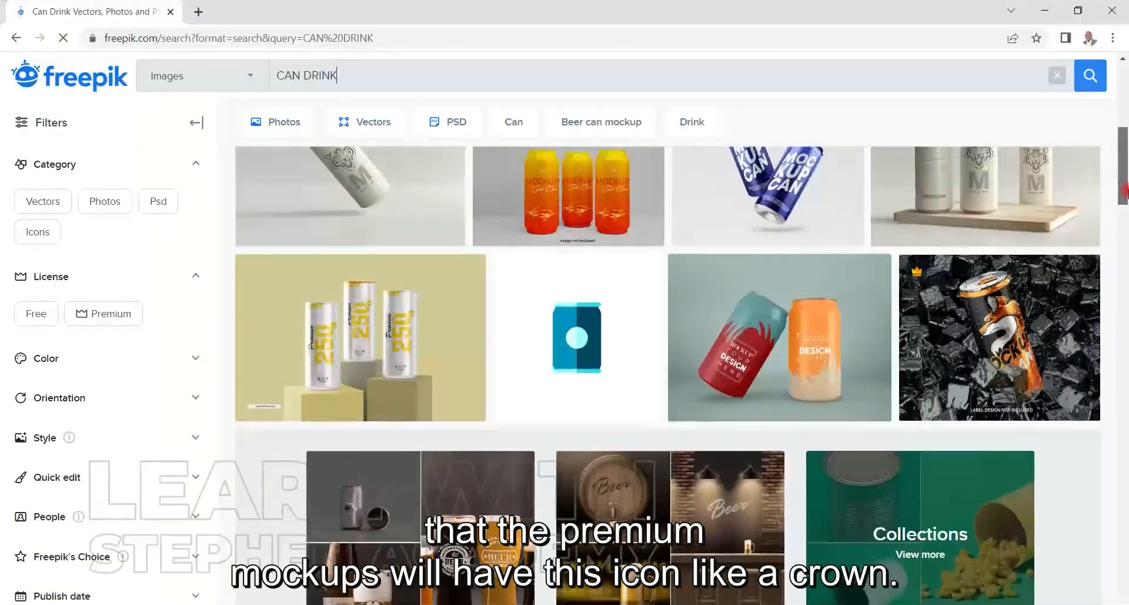
mouse_move(925, 277)
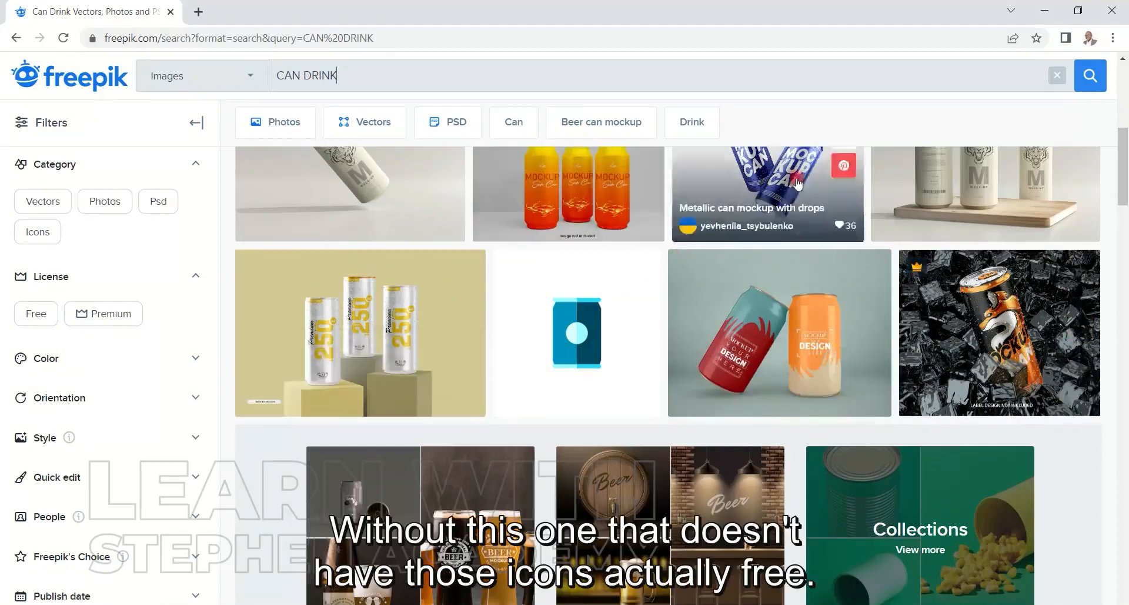
left_click_drag(1122, 173, 1125, 139)
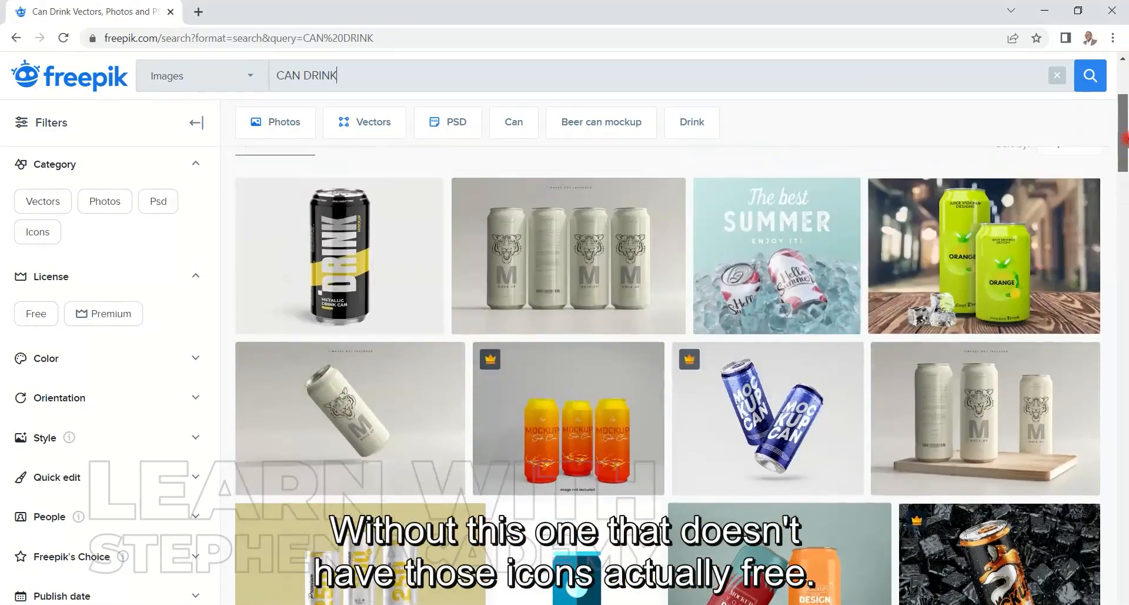
Open the black aluminum can mockup and request its free download, but cancel saving the aluminum-can-mockup archive
left_click(337, 233)
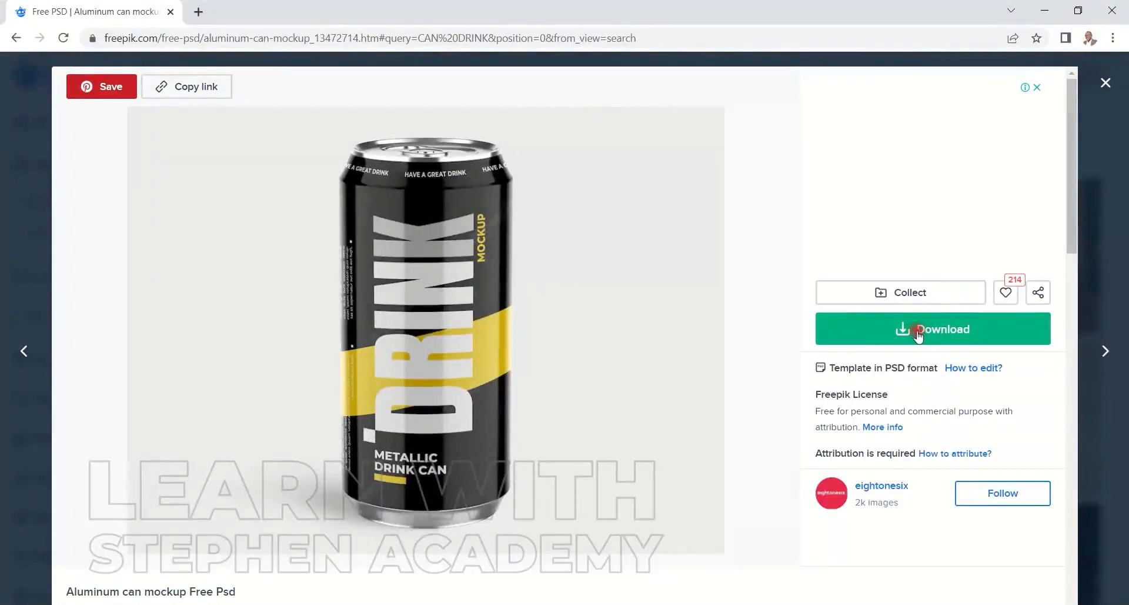
left_click(921, 334)
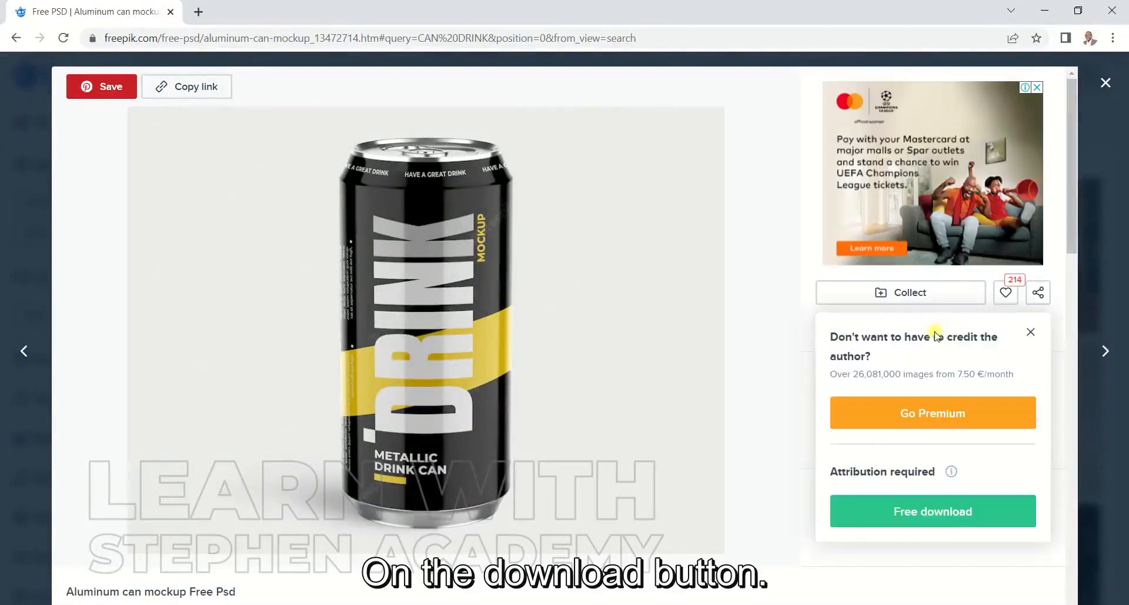
left_click_drag(1075, 203, 1070, 255)
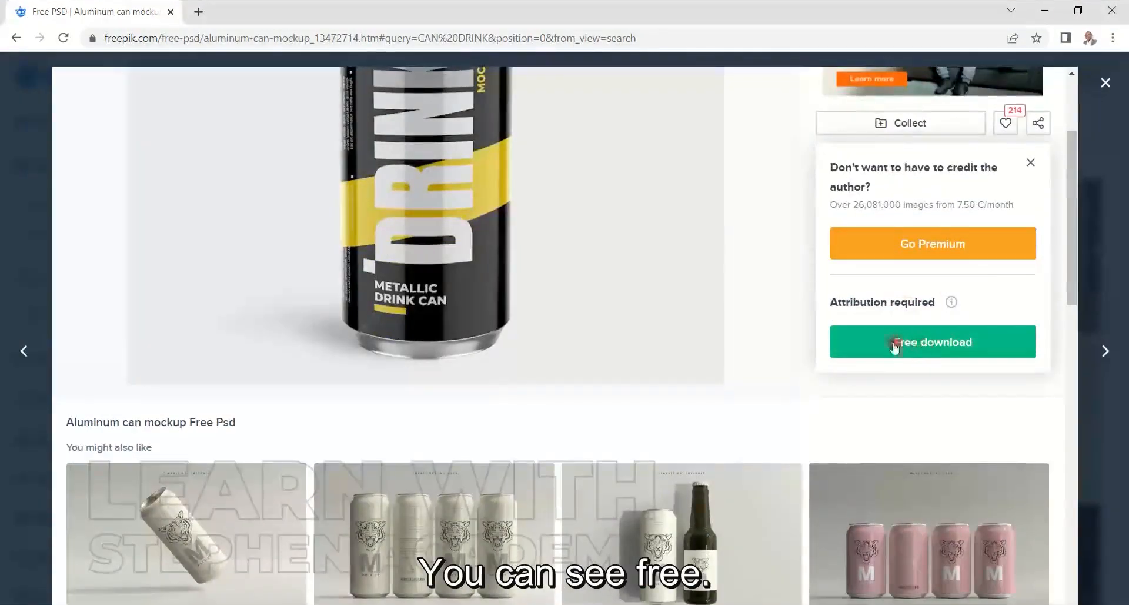
left_click(919, 347)
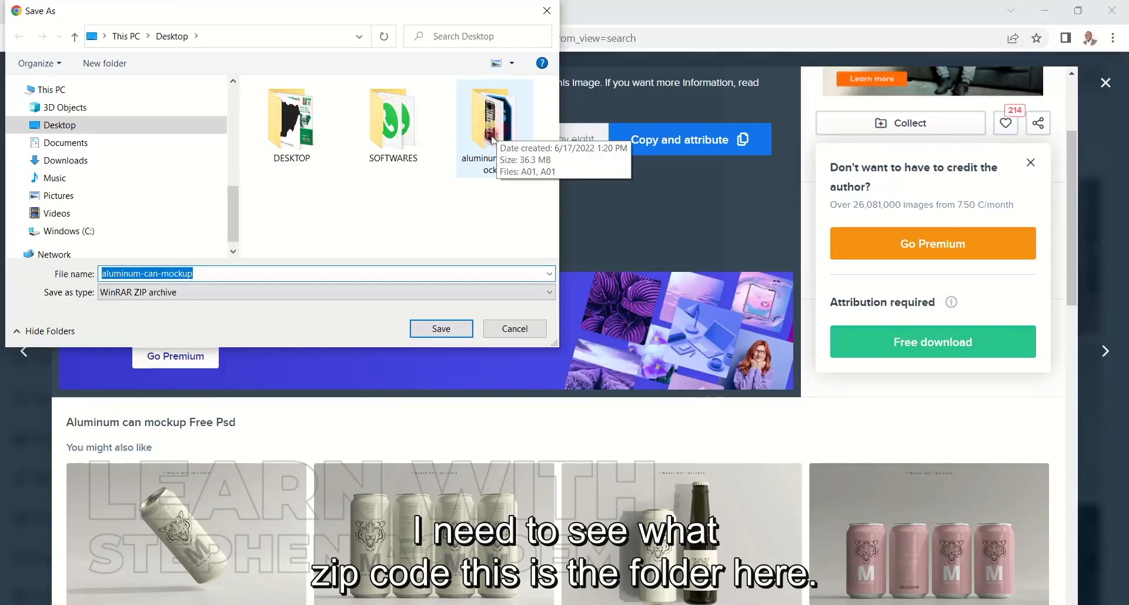
left_click(514, 328)
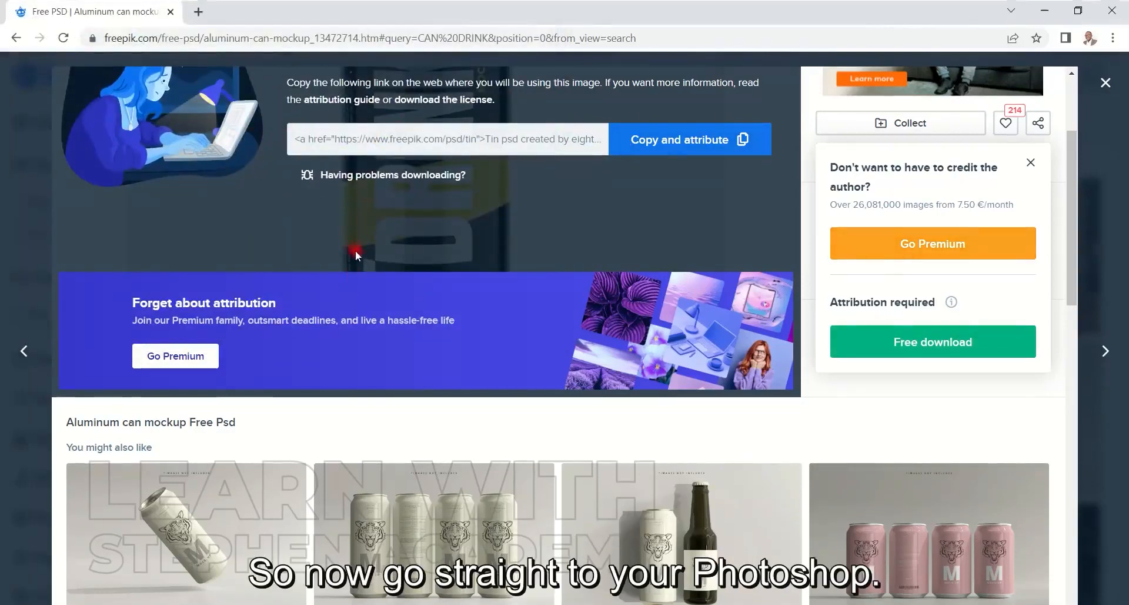
Switch to Photoshop and open the A01 PSD file from the aluminum-can-mockup folder on the Desktop
key("alt+Tab")
key("alt+Tab")
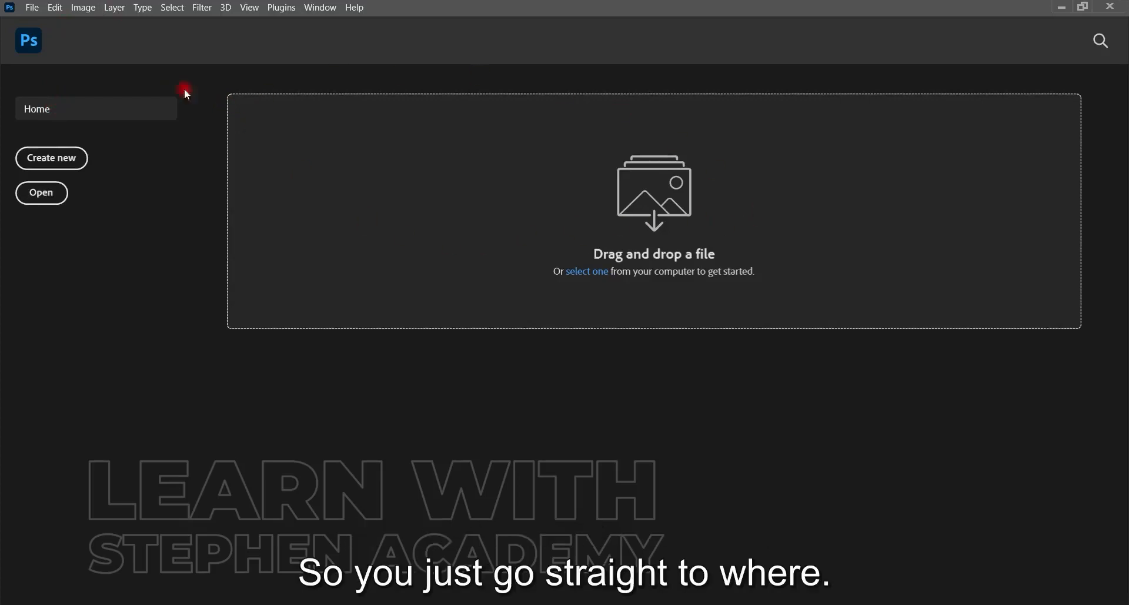
left_click(35, 11)
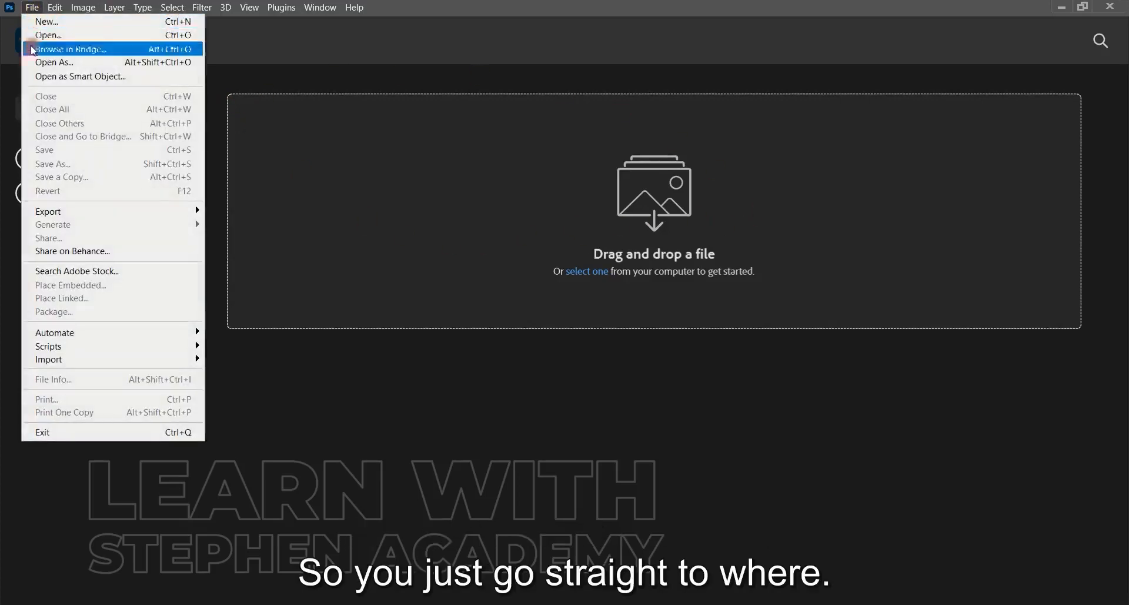
left_click(54, 37)
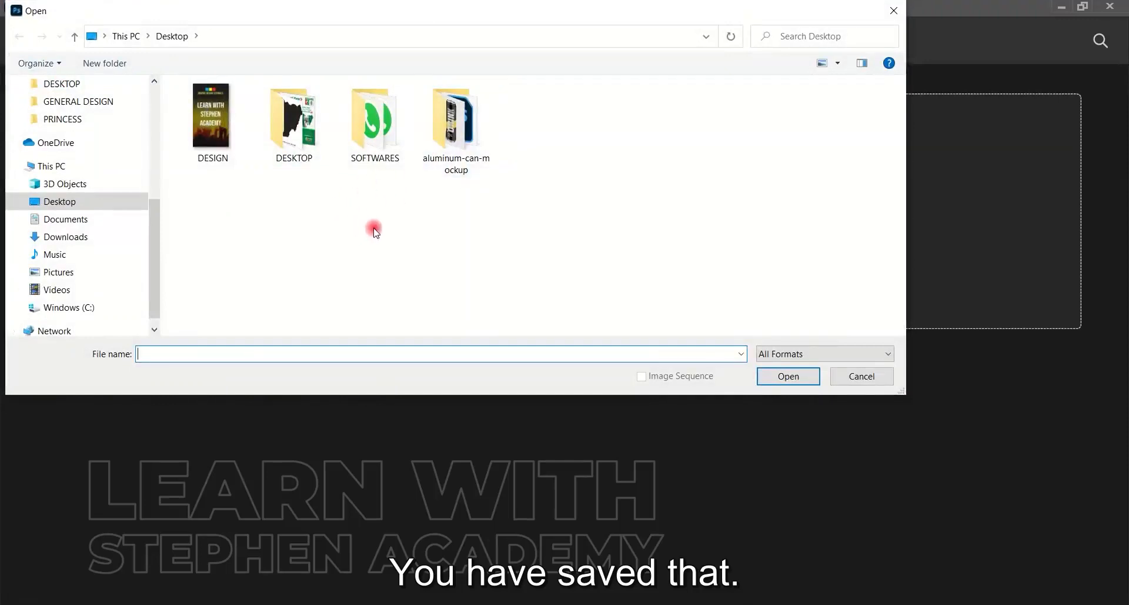
left_click(462, 131)
double_click(462, 131)
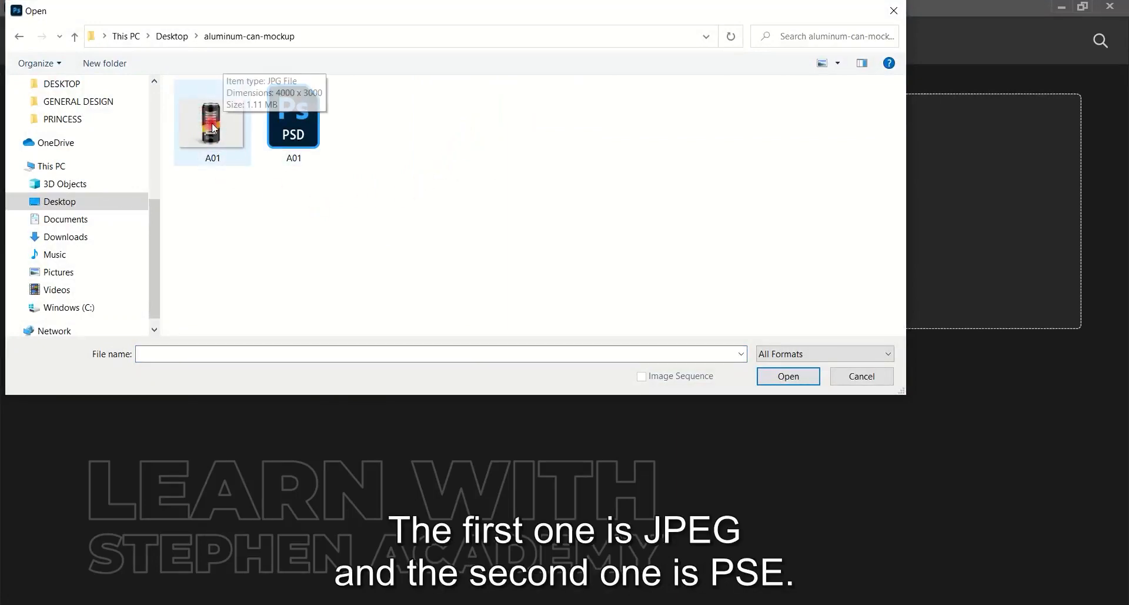
left_click(304, 132)
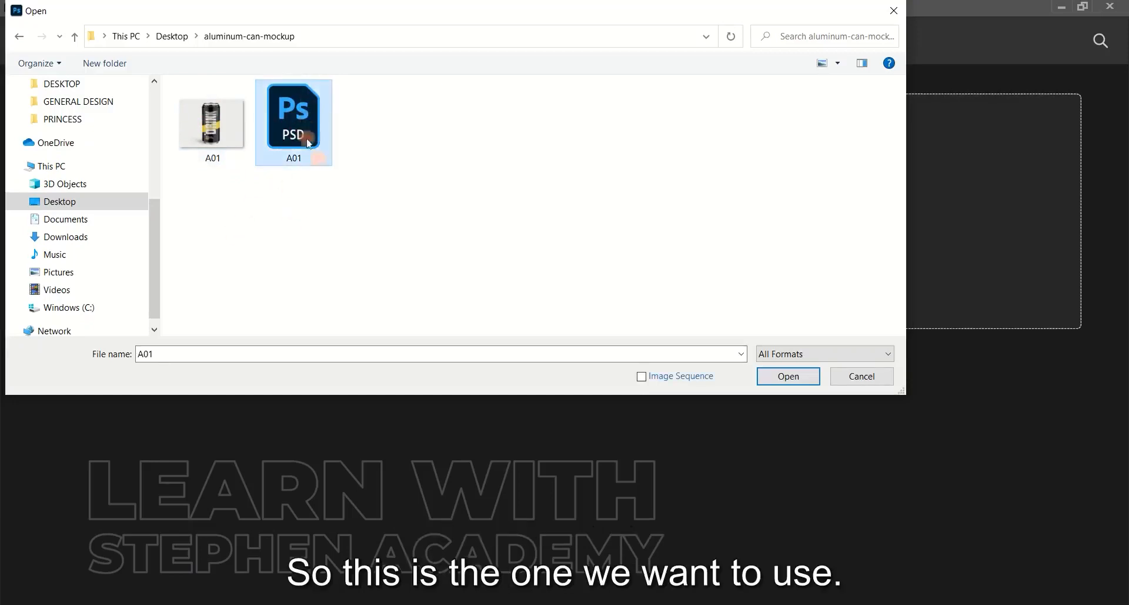
left_click(788, 378)
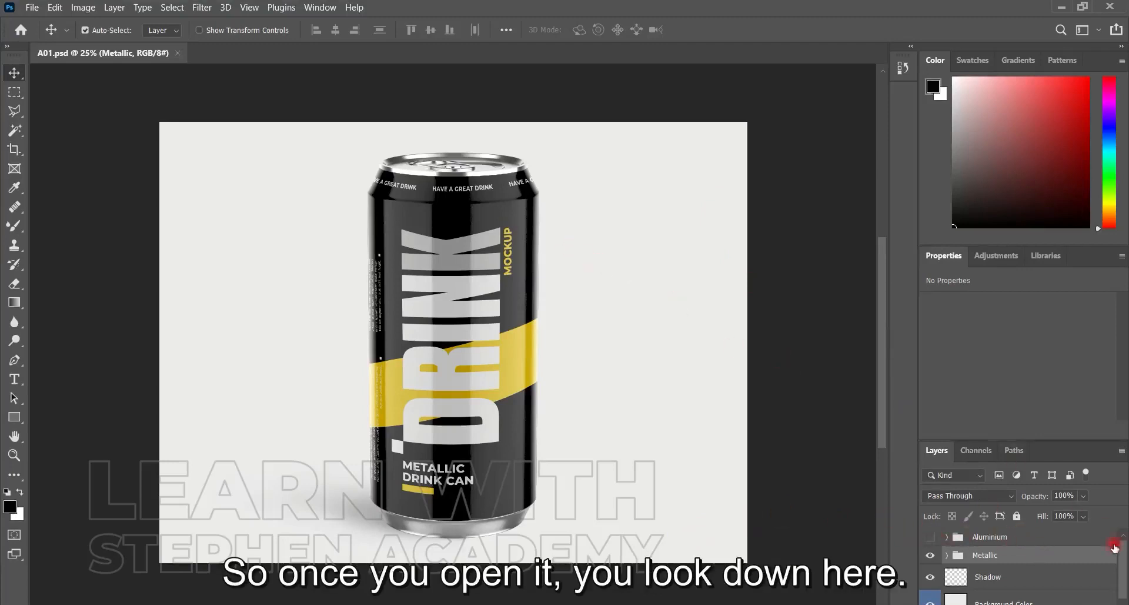
Enlarge the layer list and examine the contents of the Metallic and Aluminium groups
left_click_drag(1044, 440, 1042, 322)
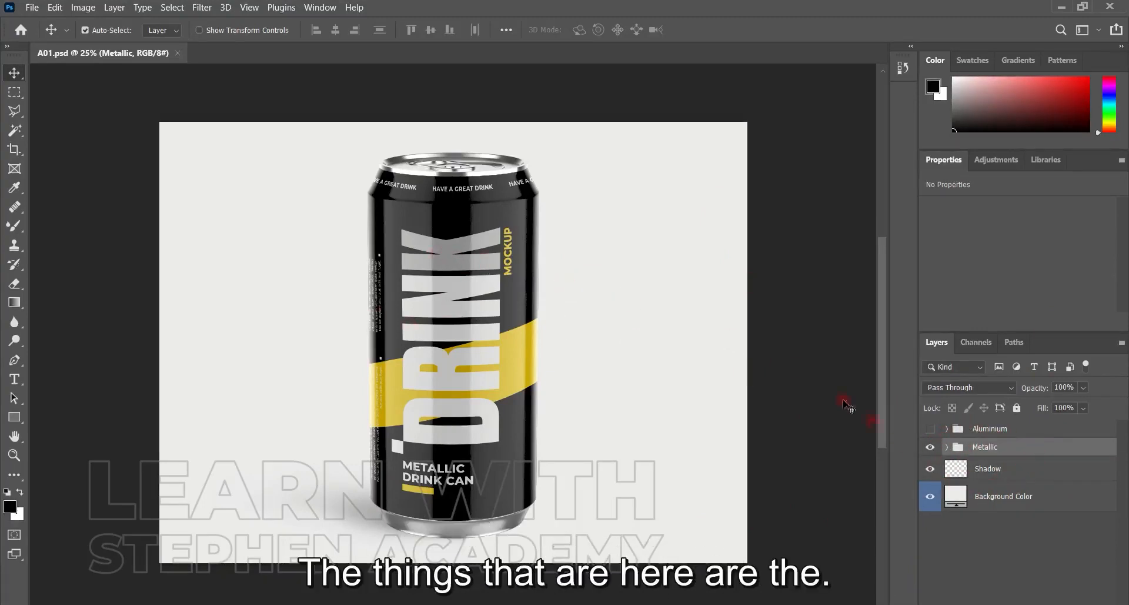
left_click(947, 447)
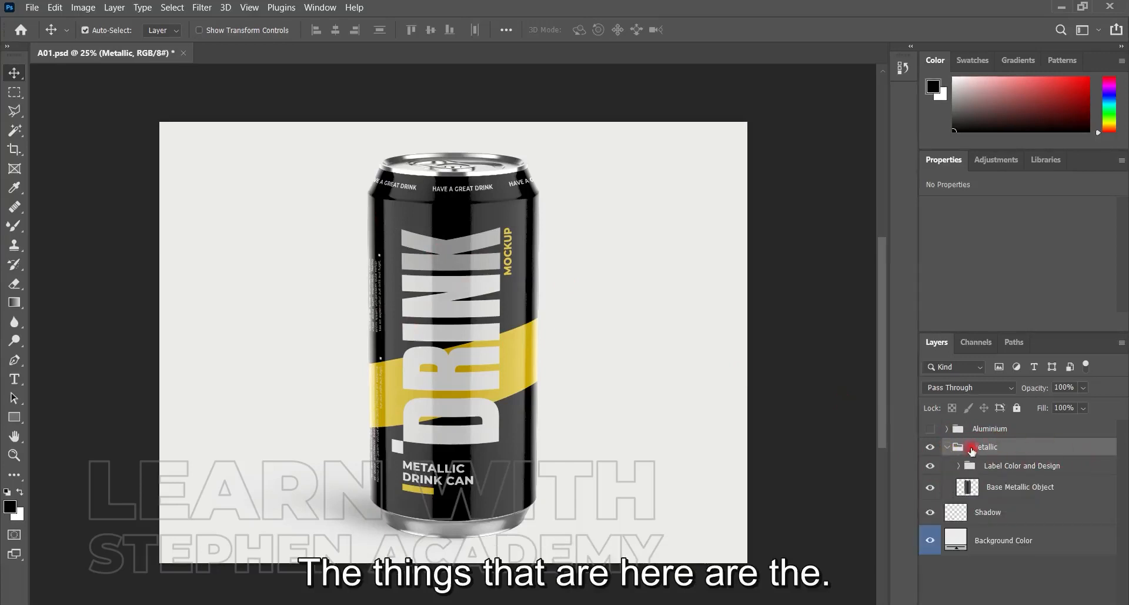
left_click(947, 447)
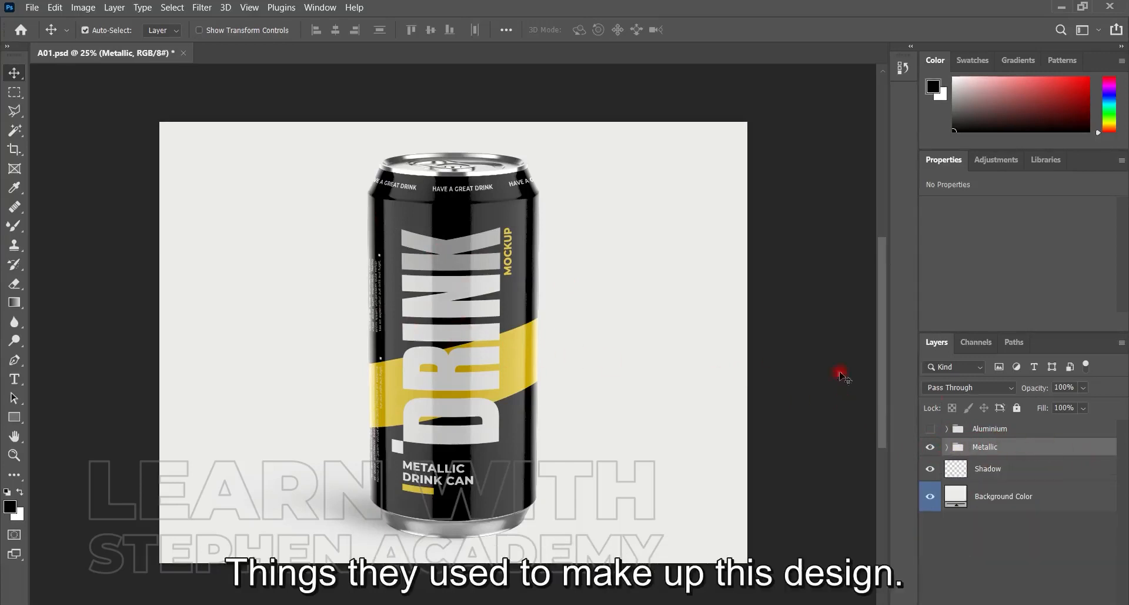
left_click(948, 429)
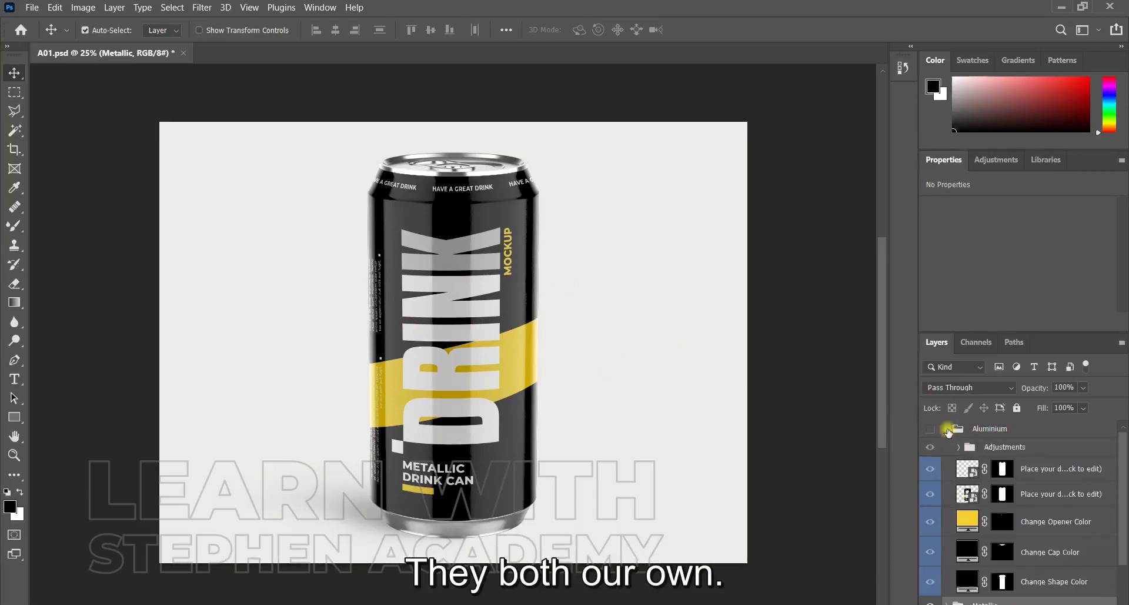
left_click(946, 429)
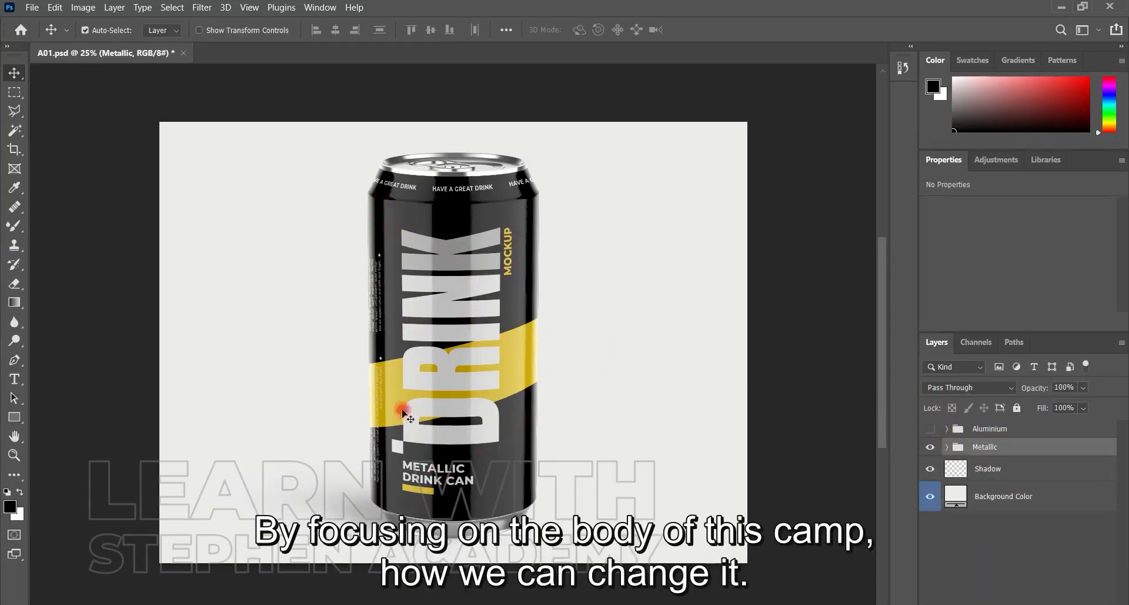
Open the contents of the lower "Place your design here" smart object in the Aluminium group and compare them with the can mockup
left_click(947, 429)
scroll(1119, 469, "down", 1)
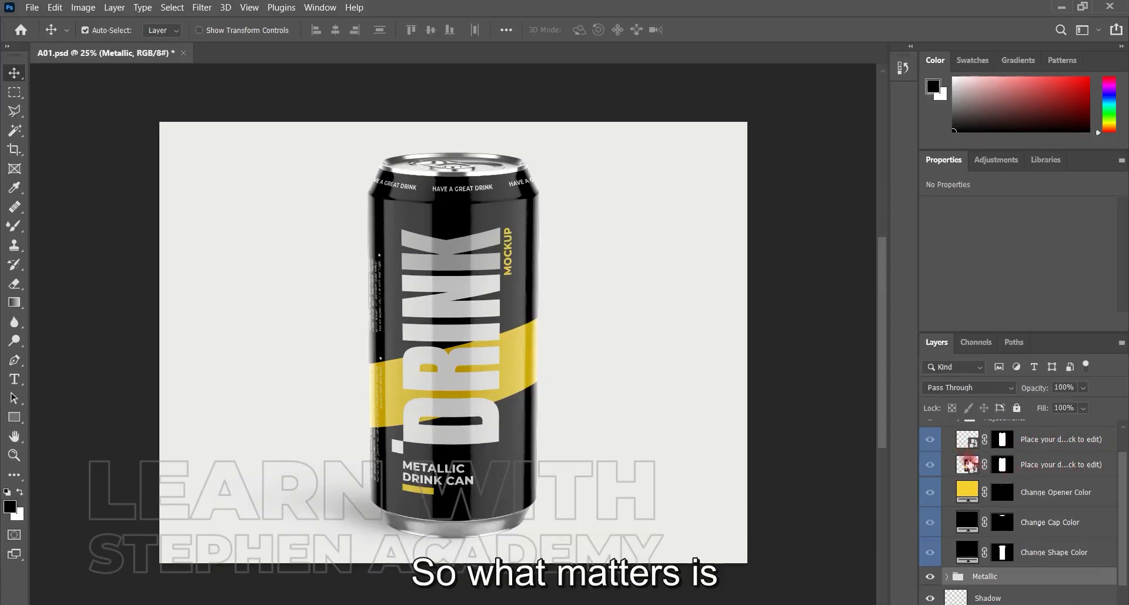
double_click(965, 469)
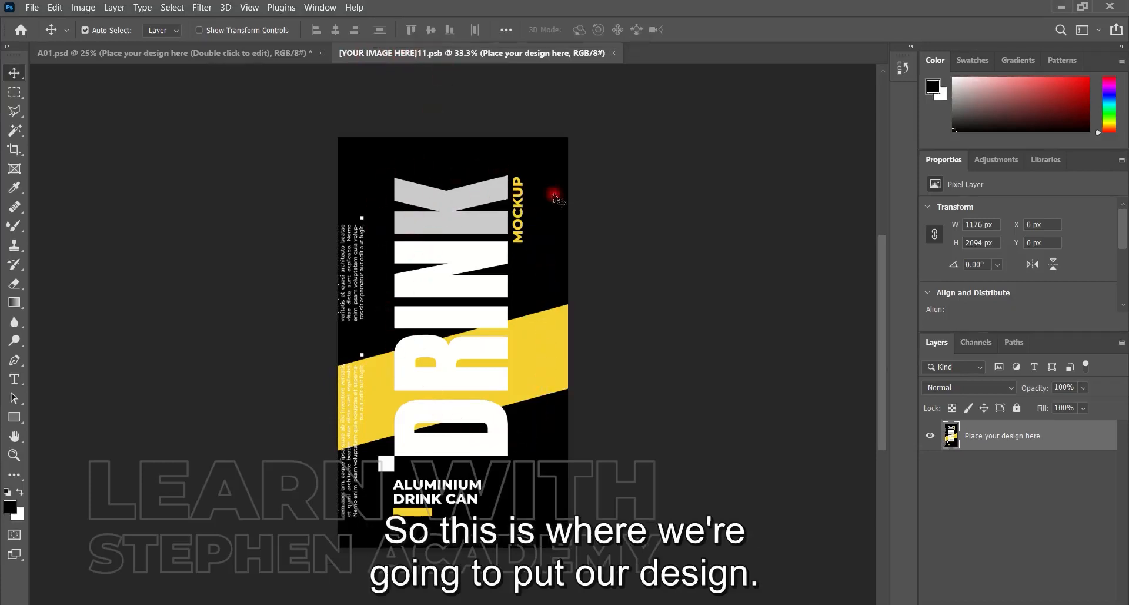
left_click(235, 52)
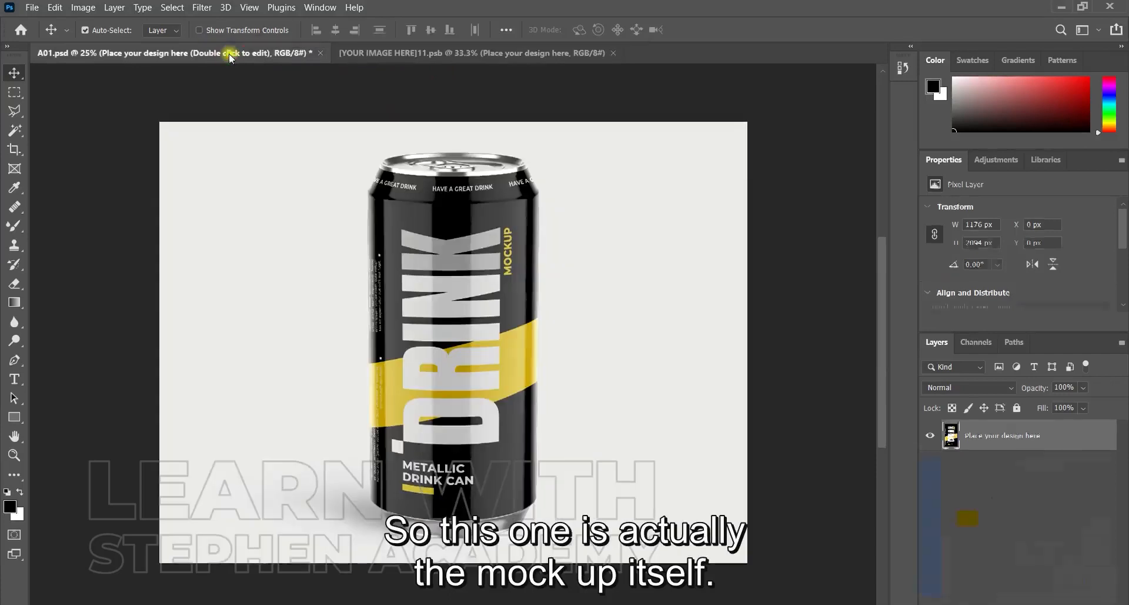
left_click(403, 52)
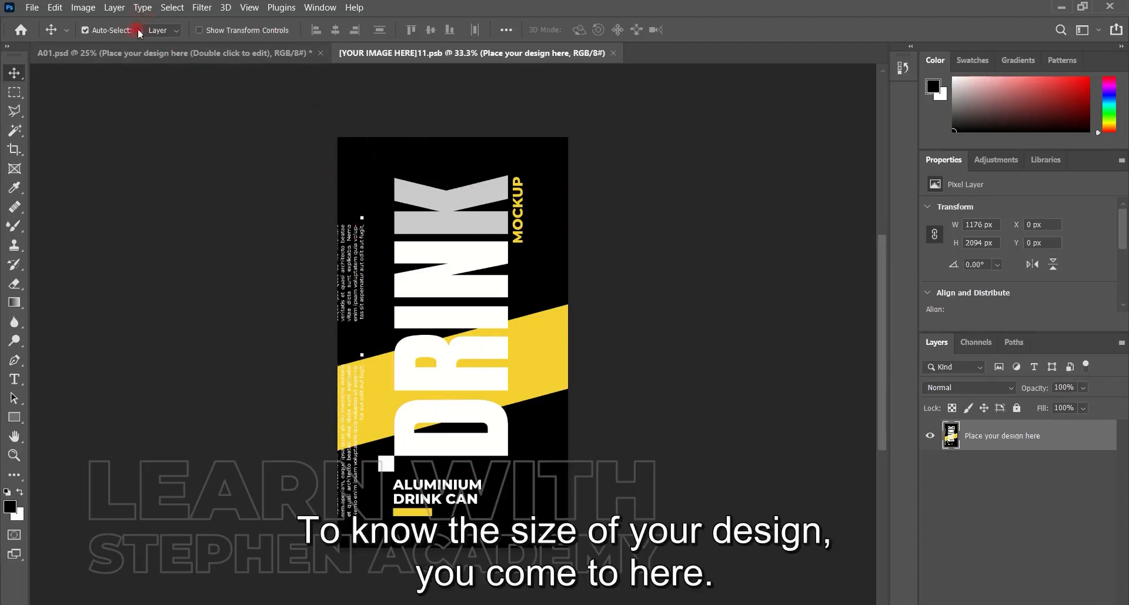
Check the canvas size of the smart object's document in pixels without changing it
left_click(82, 8)
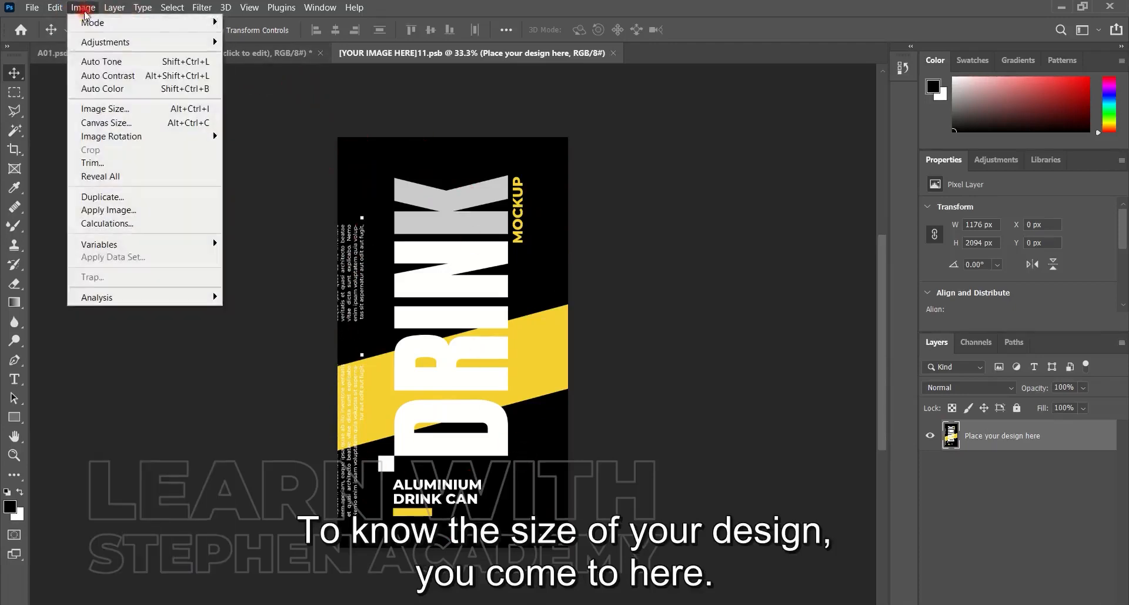
left_click(83, 8)
left_click(82, 7)
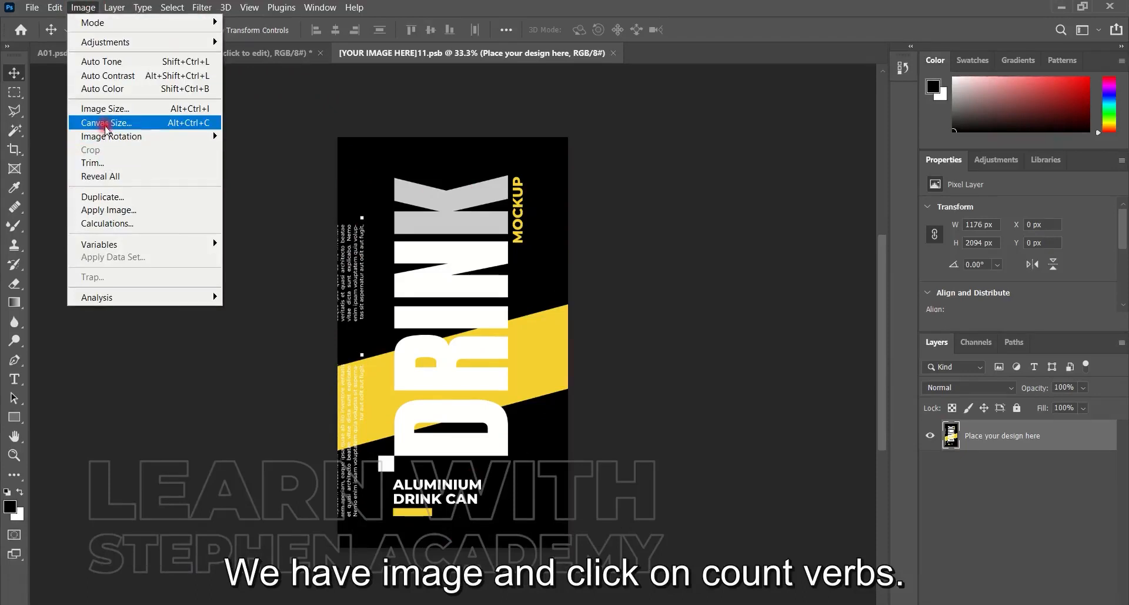
left_click(108, 123)
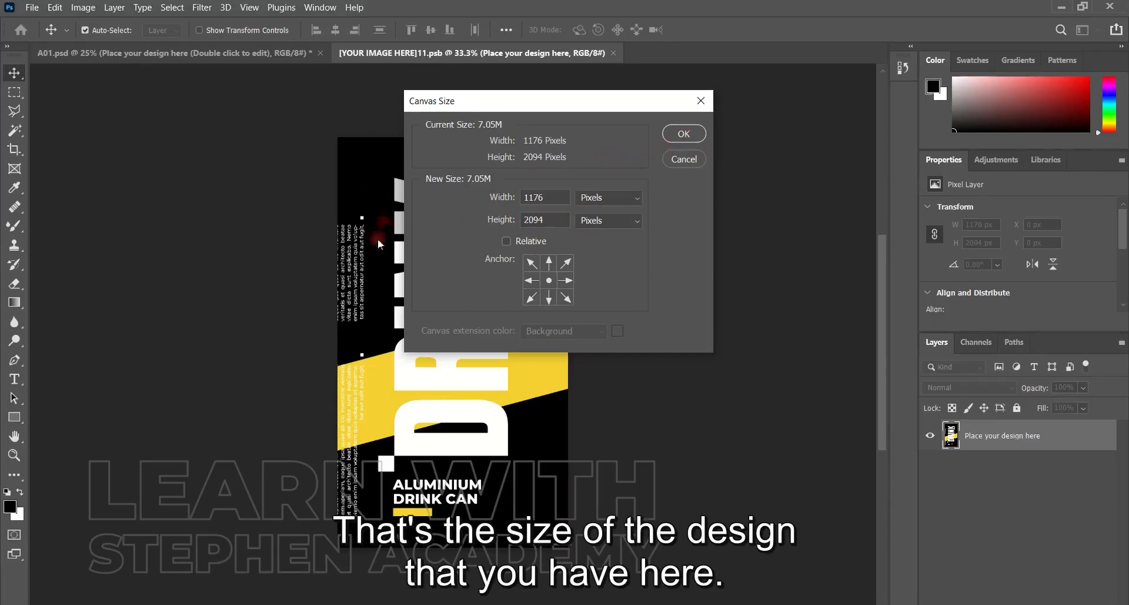
left_click(683, 135)
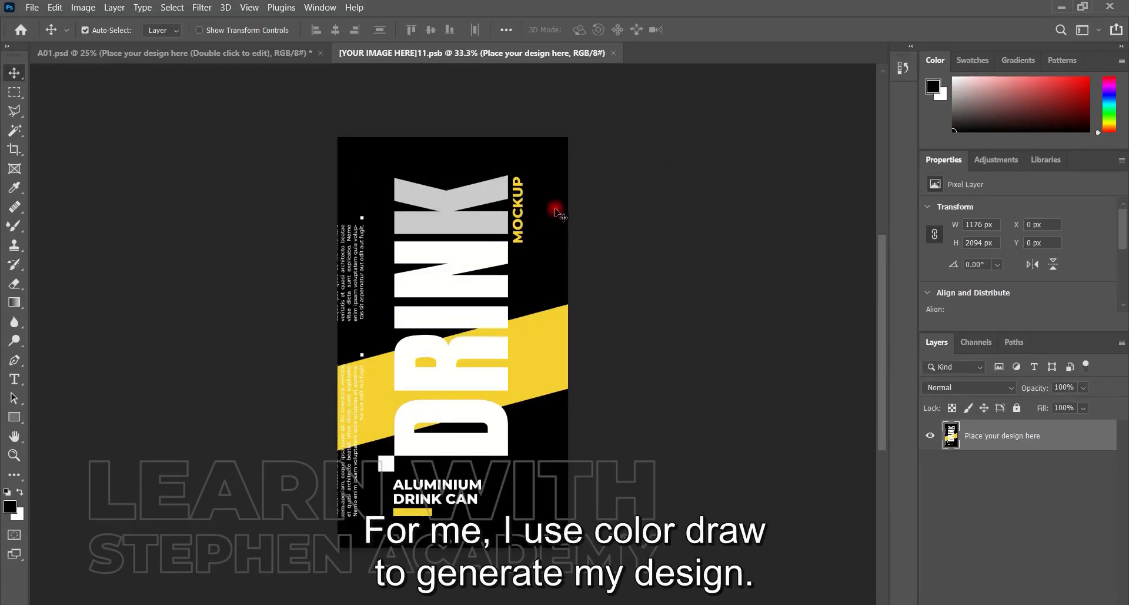
Switch to the label design open in CorelDRAW
key("alt+Tab")
key("alt+Tab")
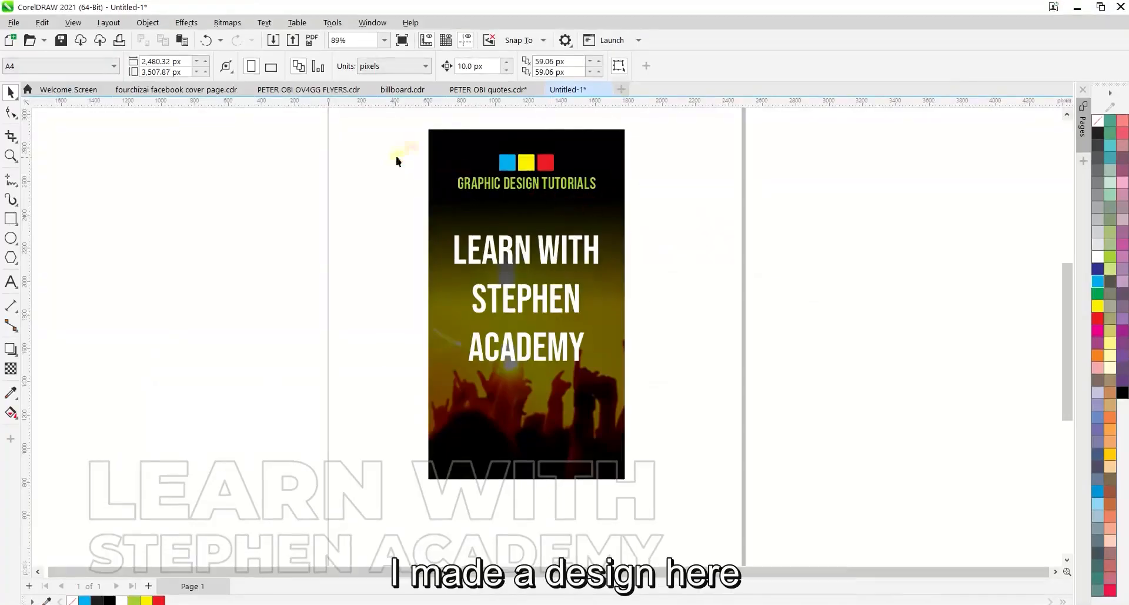
left_click(463, 148)
left_click_drag(463, 148, 517, 170)
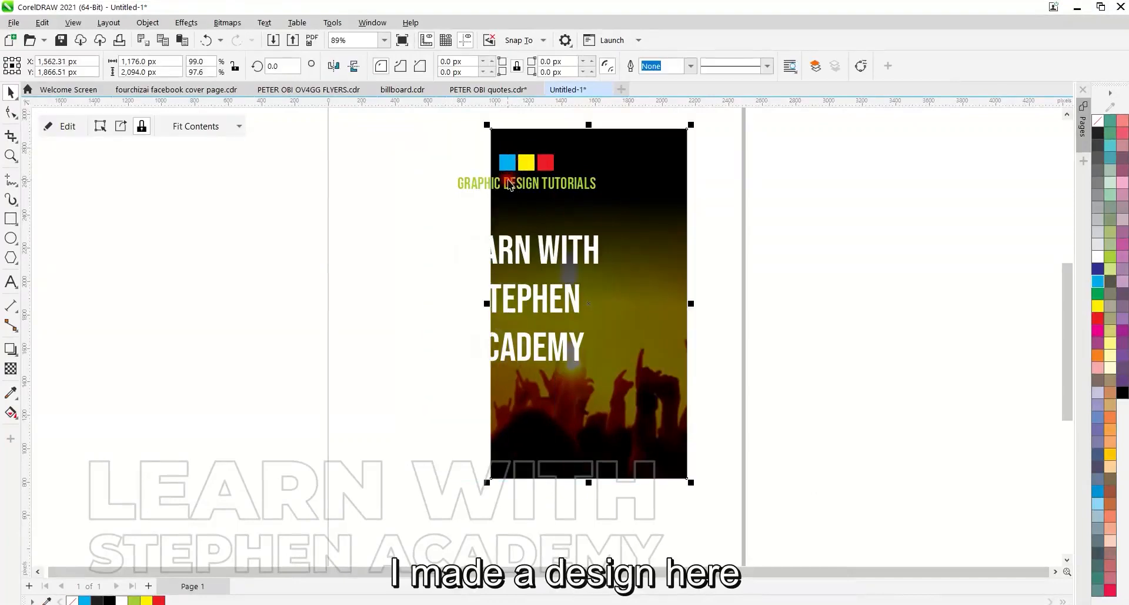
key("ctrl+z")
left_click(853, 179)
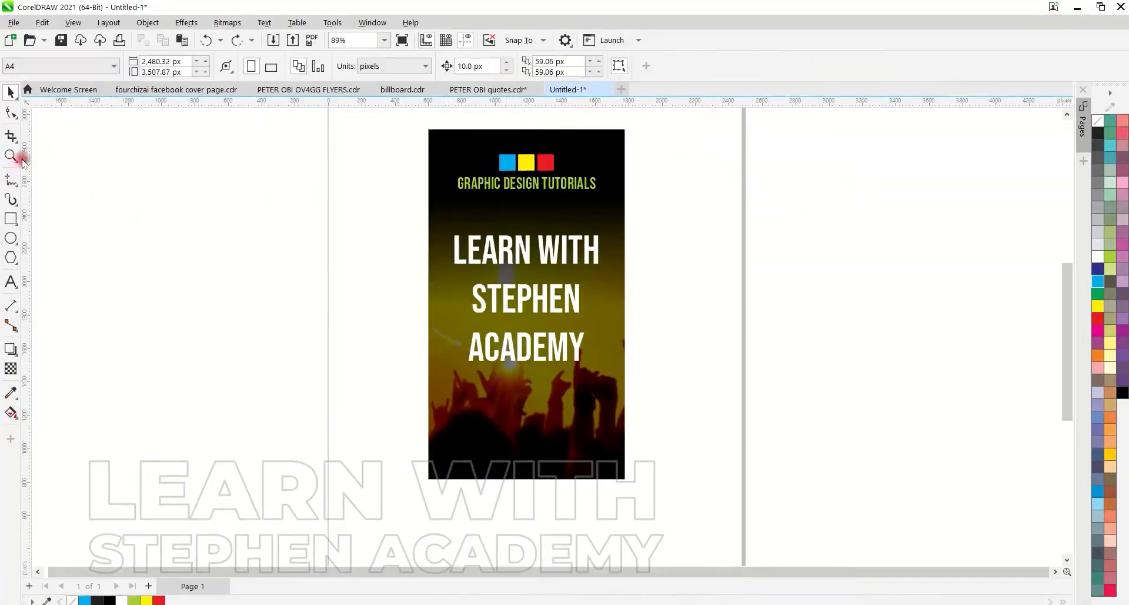
Draw an empty upright rectangle about 814 by 1815 px in the blank area left of the label design
left_click(11, 218)
left_click_drag(179, 151, 316, 454)
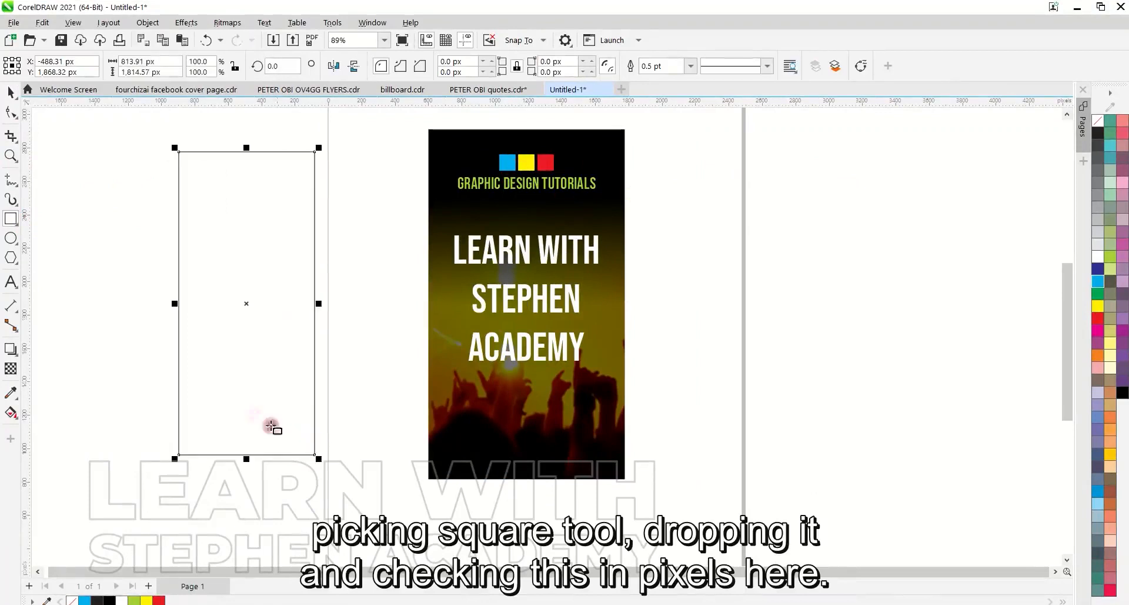
left_click(10, 92)
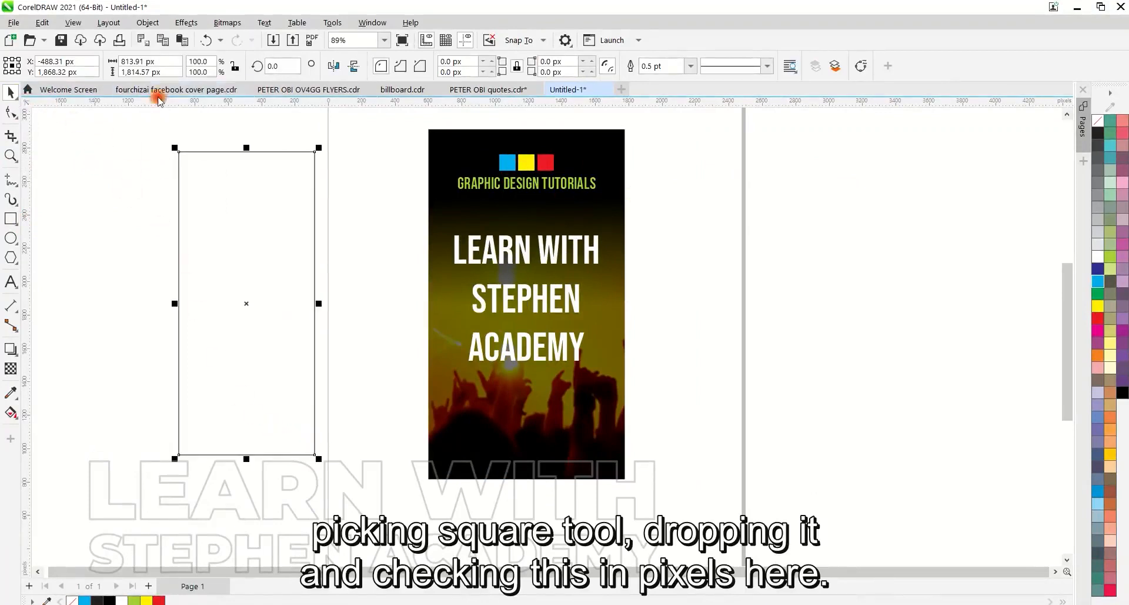
left_click(317, 131)
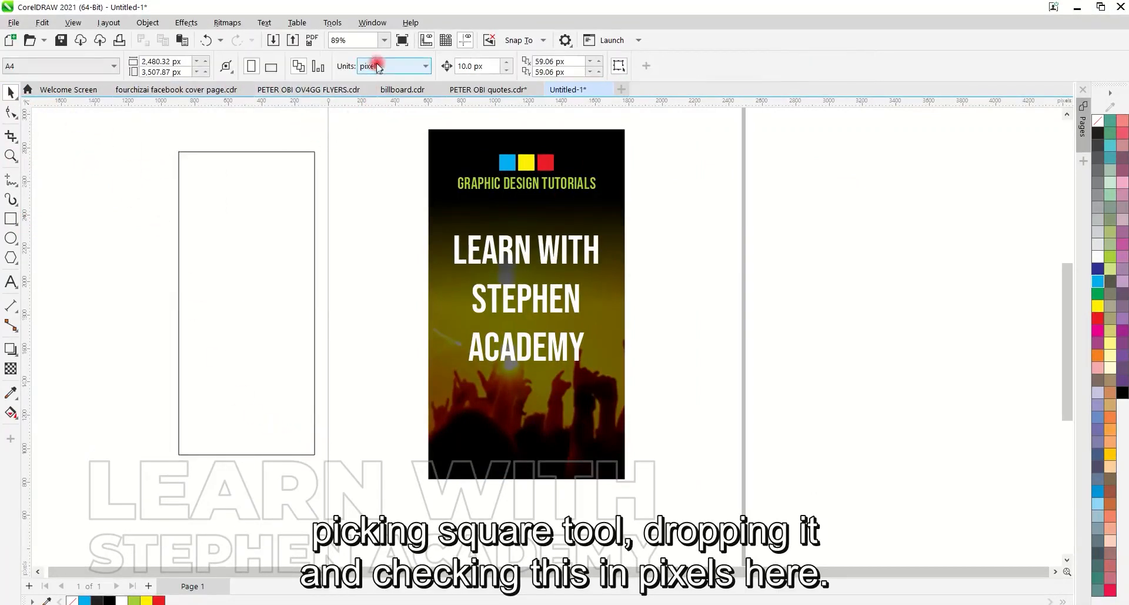
Set the empty rectangle's size to 1176 px wide and 2094 px high
left_click(207, 191)
left_click(147, 61)
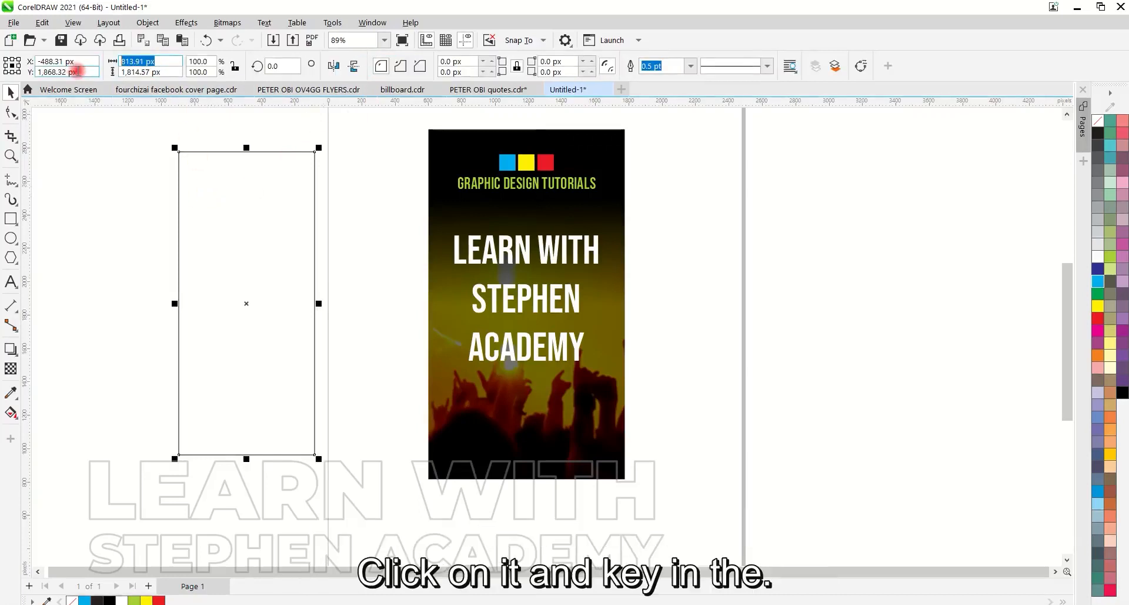
type("1176")
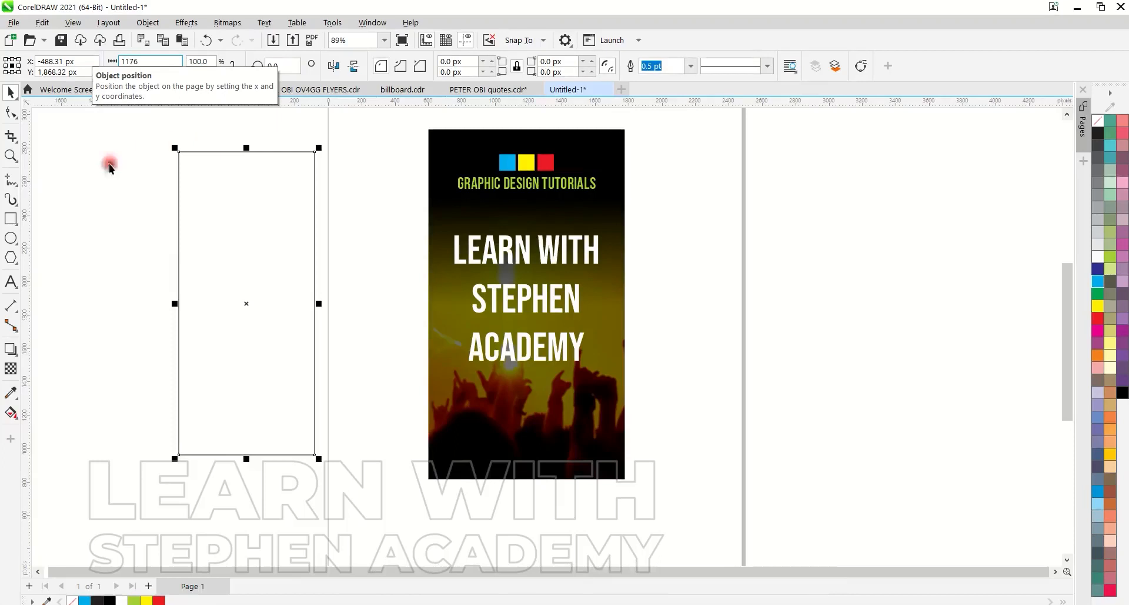
key("Tab")
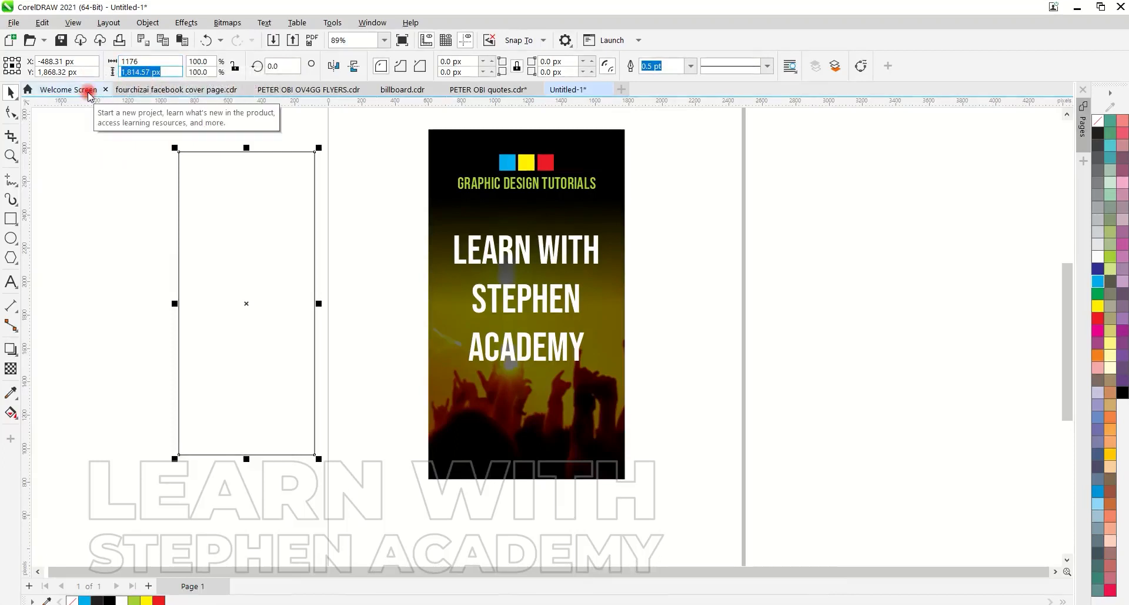
type("2094")
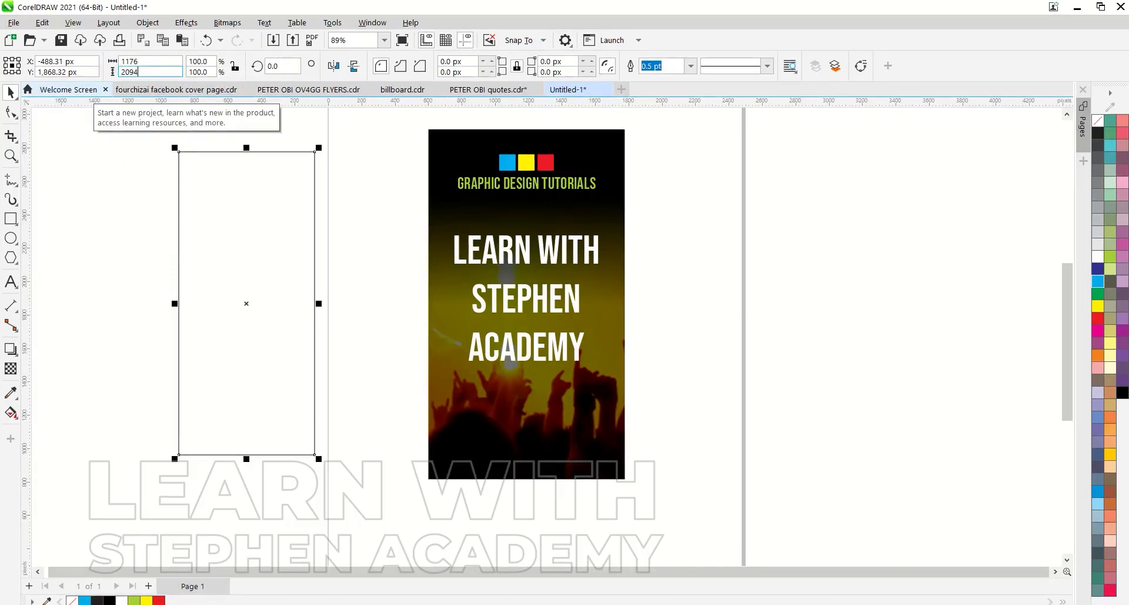
key("Return")
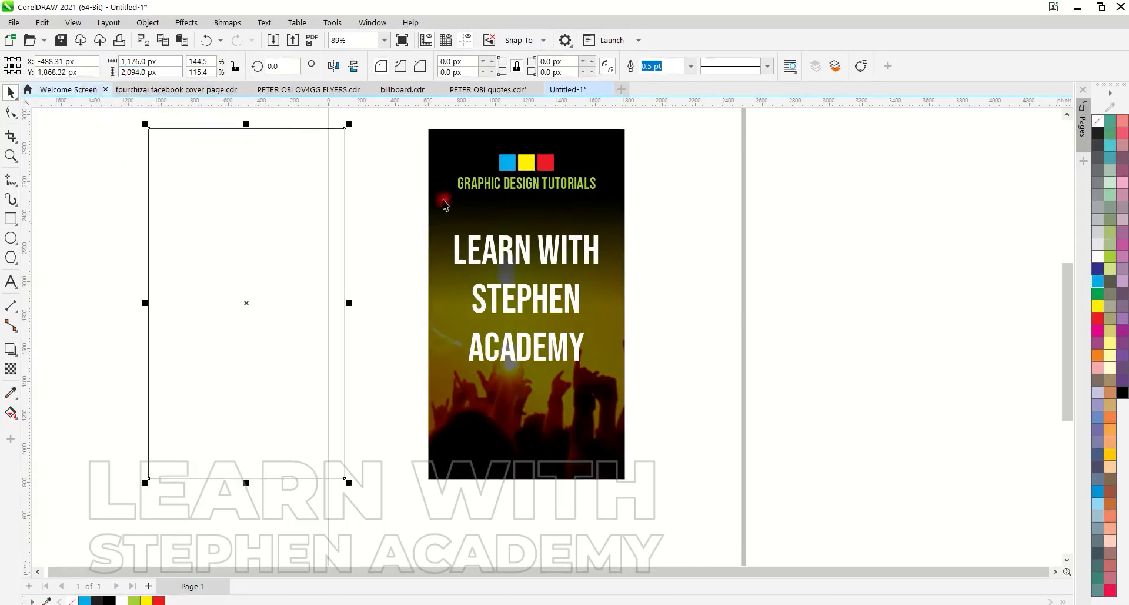
Compare the empty rectangle with the label design and move it to the blank area on the design's right side
left_click_drag(252, 312, 526, 309)
key("ctrl+z")
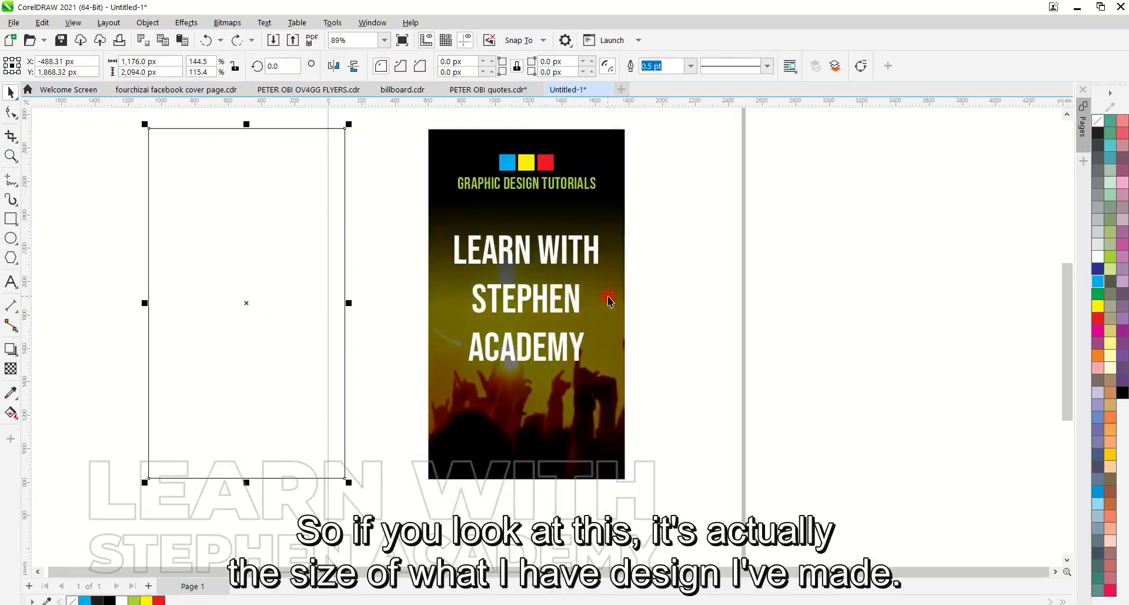
left_click(654, 196)
left_click_drag(327, 182, 884, 184)
left_click(654, 229)
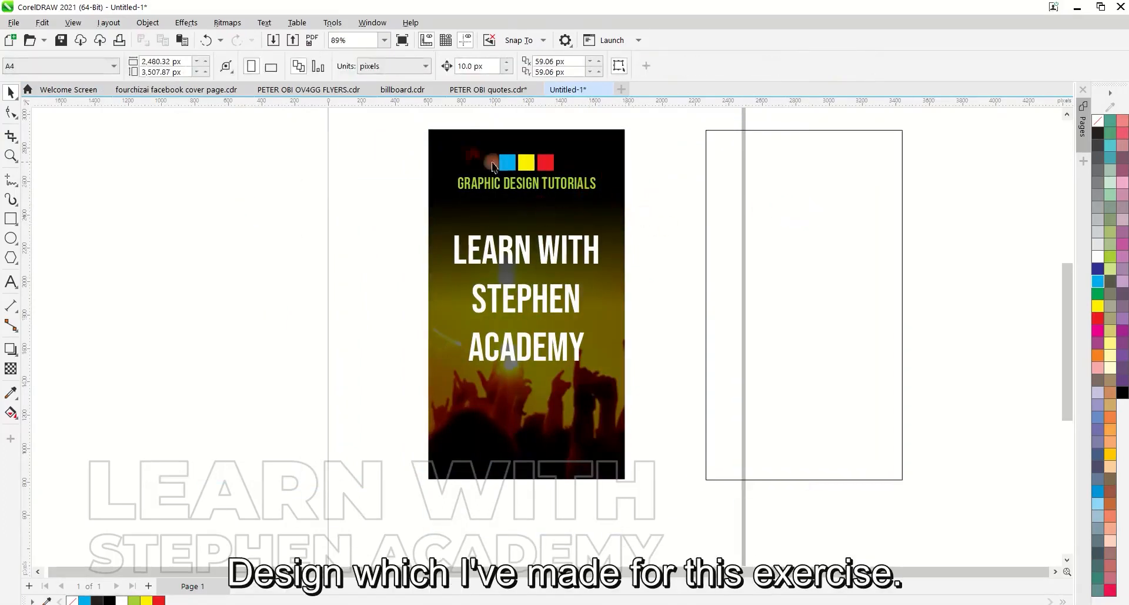
left_click_drag(811, 211, 796, 235)
Select the whole label design and export only the selection to the Desktop as the JPG file DESIGN
left_click_drag(407, 130, 646, 515)
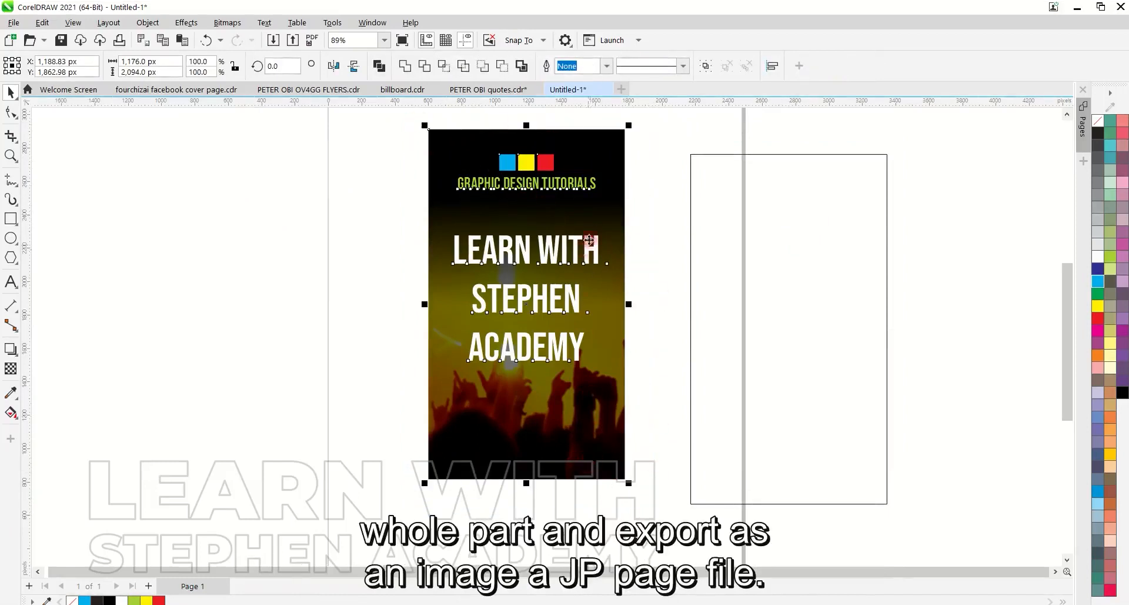
left_click(41, 24)
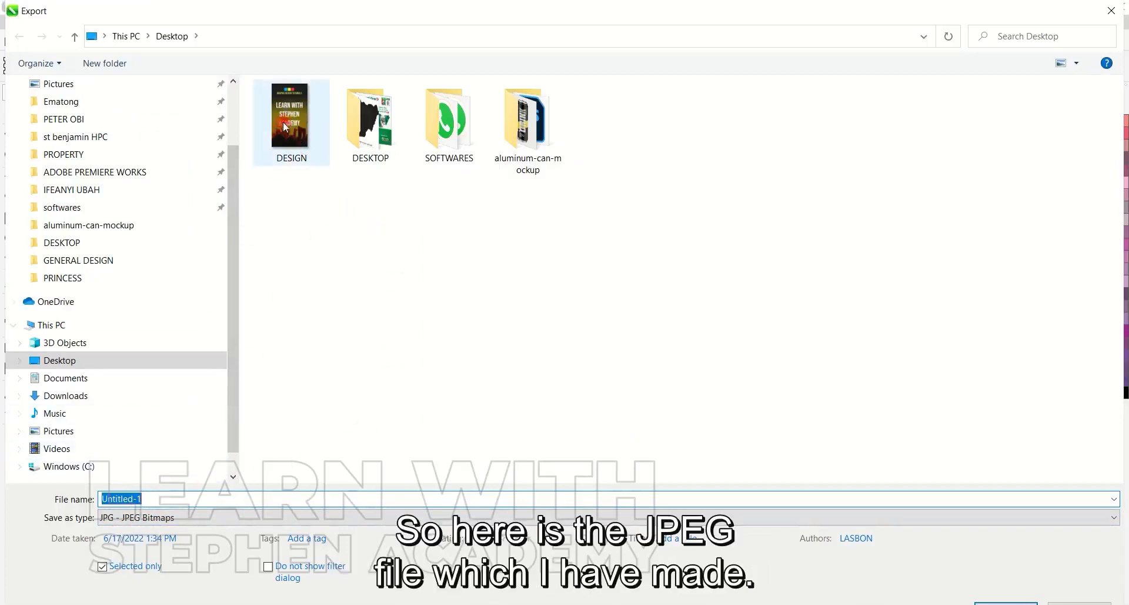
mouse_move(296, 133)
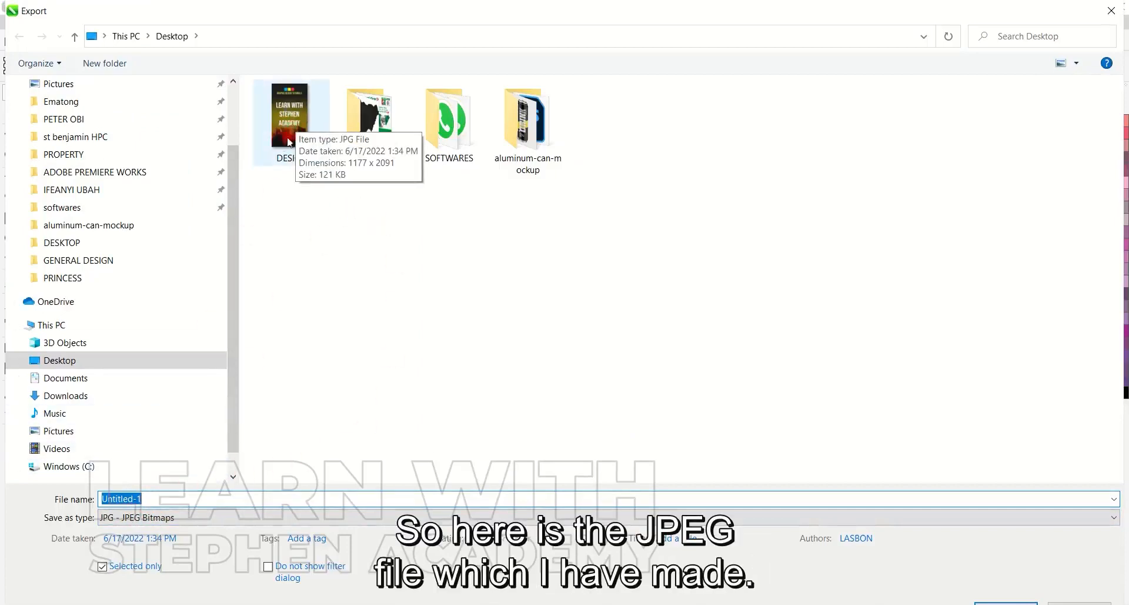
left_click(297, 135)
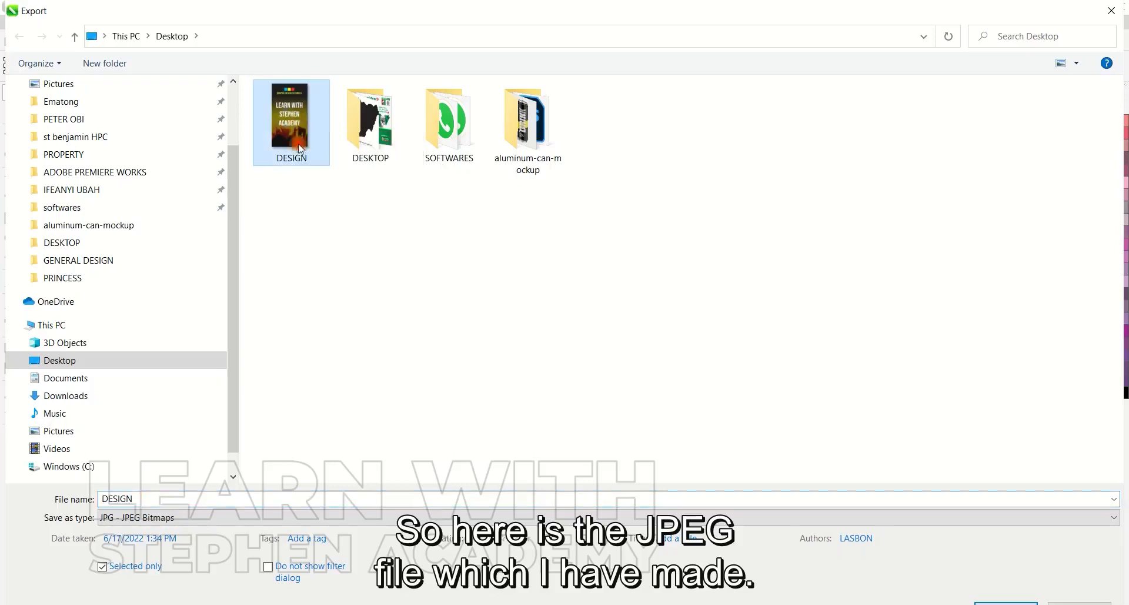
left_click(1006, 603)
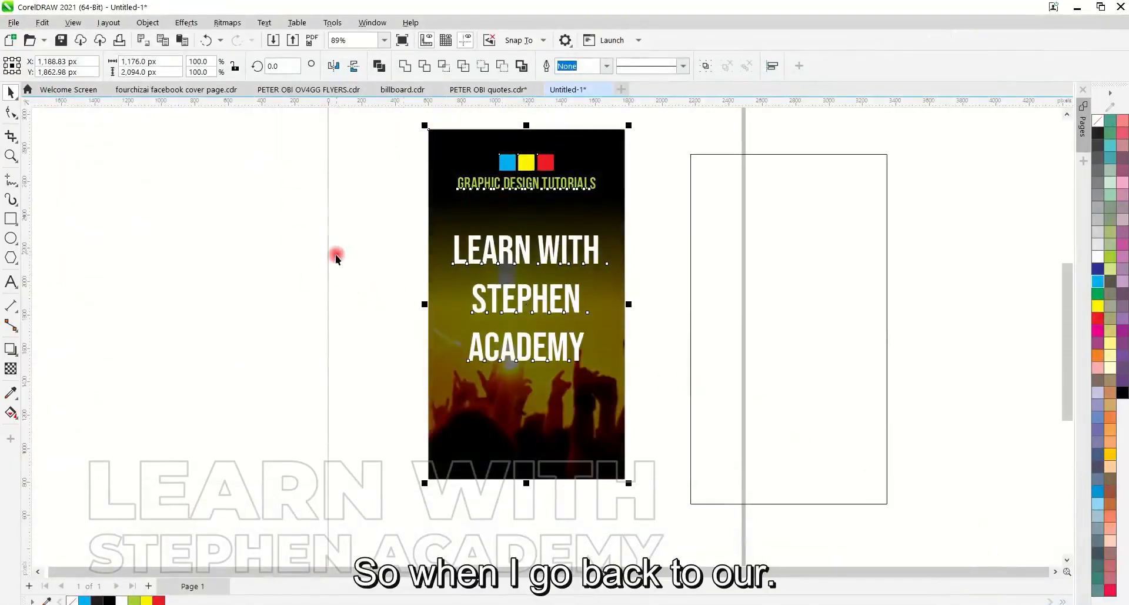
Switch to Photoshop, compare the A01 can mockup with the smart object's document, and return to the smart object's document
key("alt+Tab")
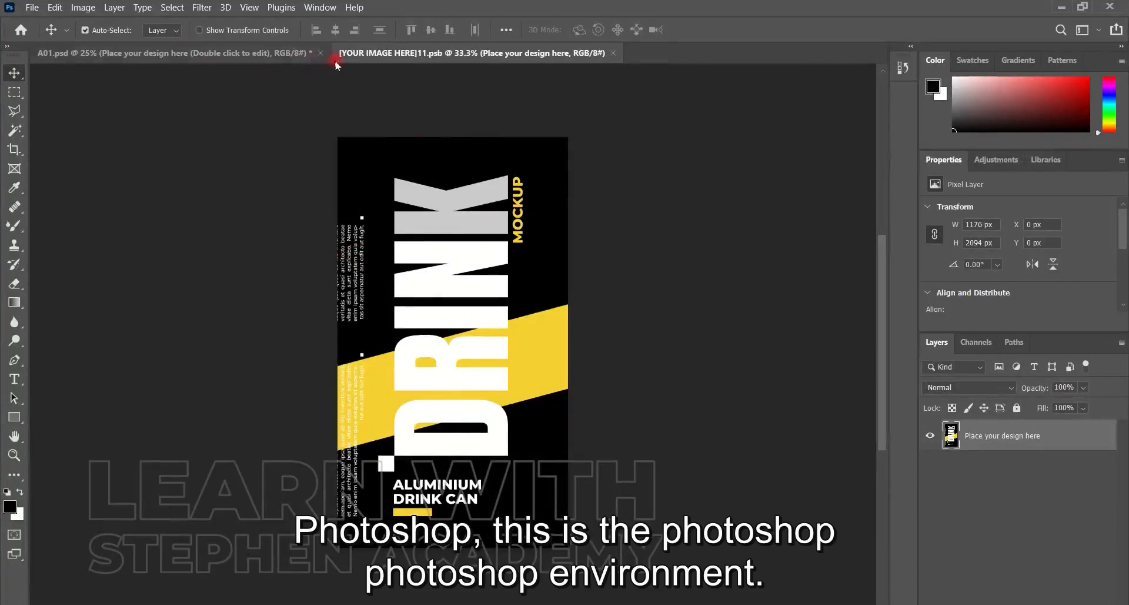
left_click(279, 54)
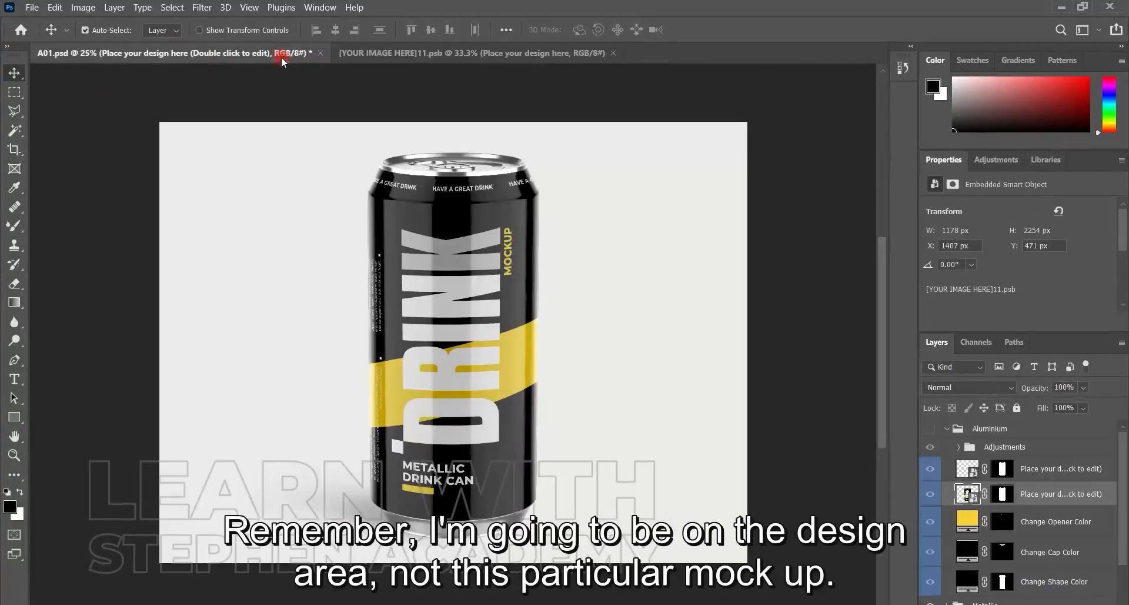
left_click(402, 55)
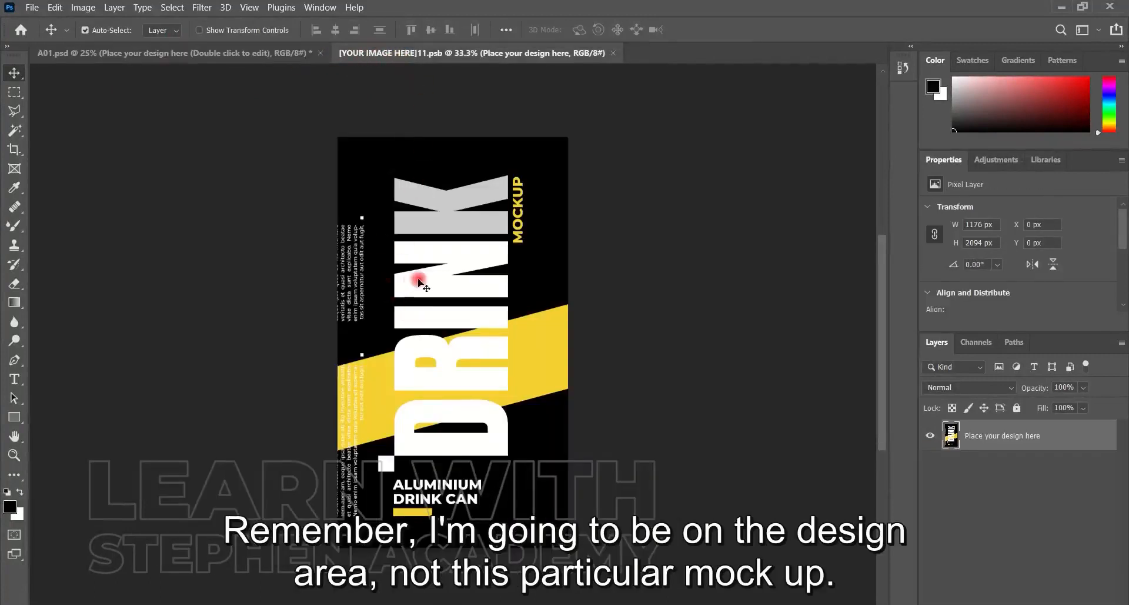
left_click(254, 54)
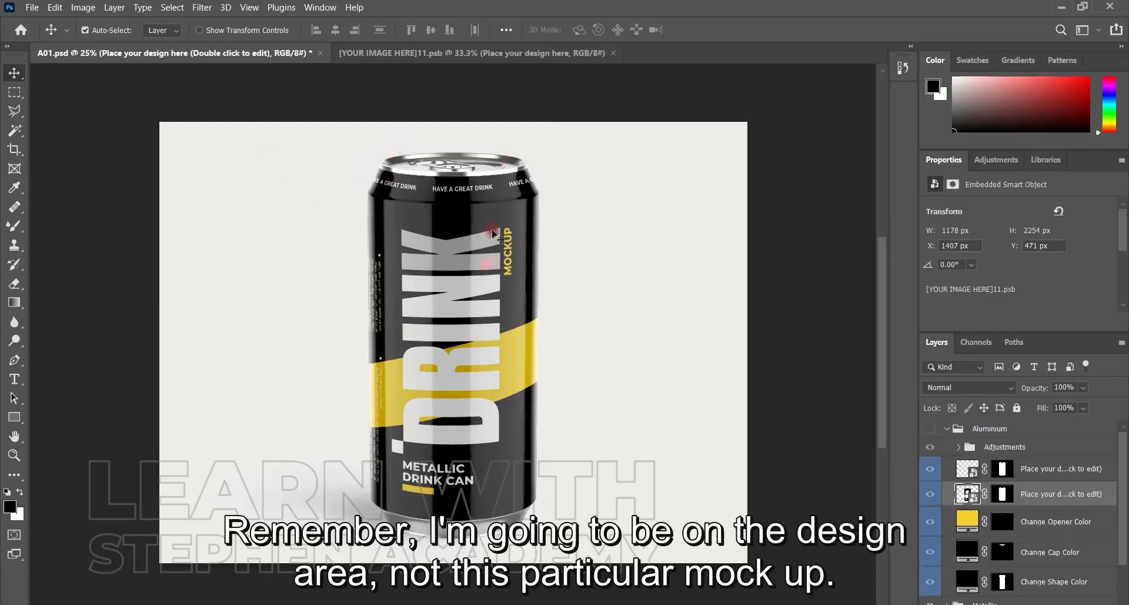
left_click(394, 54)
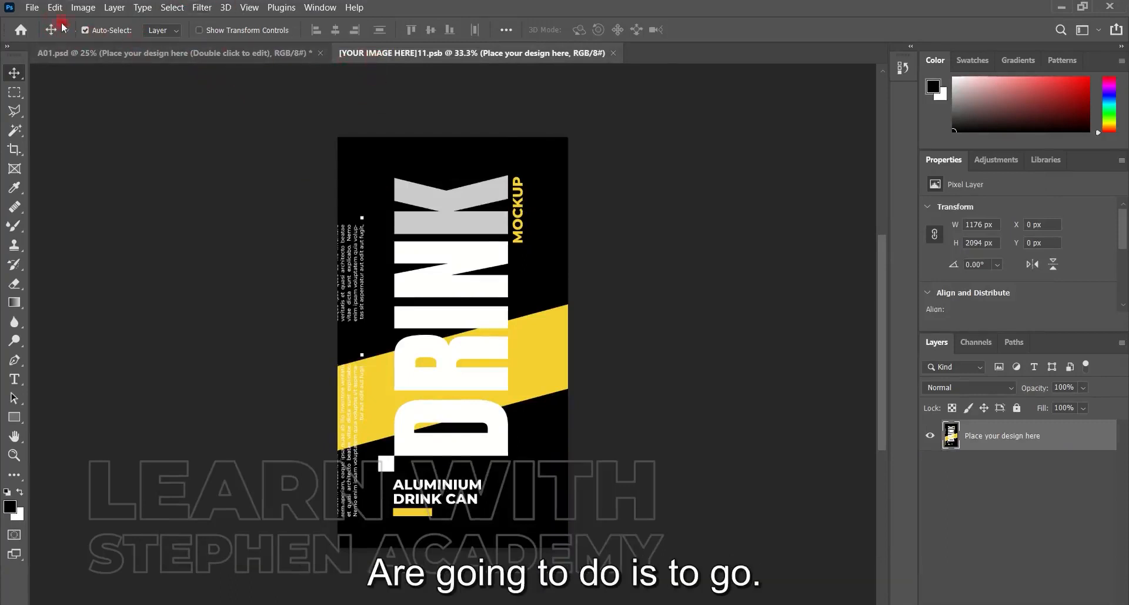
Place the DESIGN image from the Desktop into the smart object's document as an embedded object at its default size
left_click(32, 8)
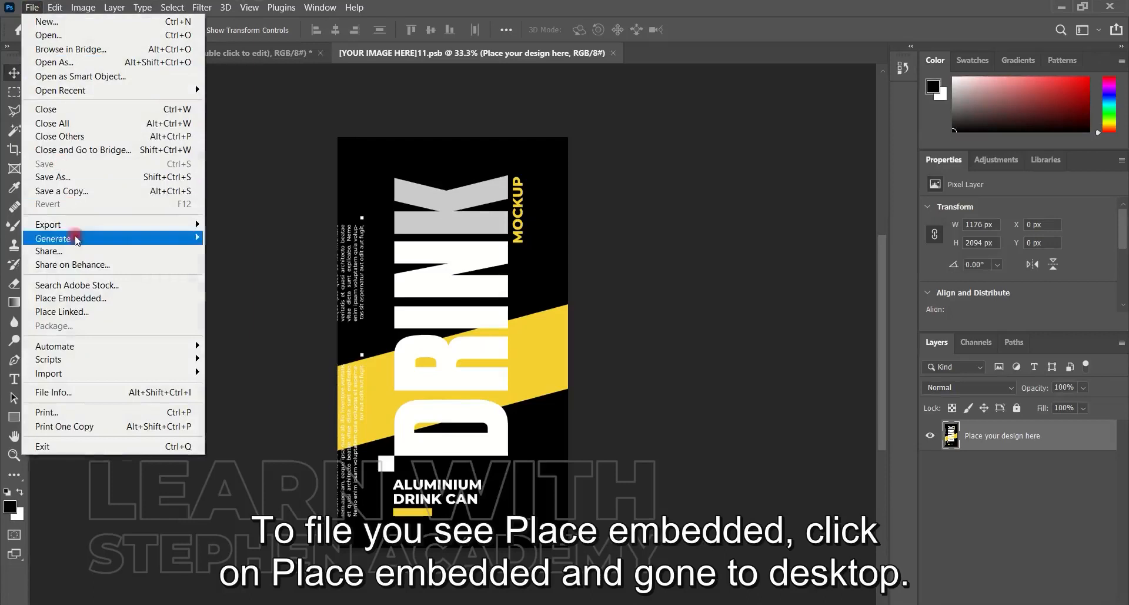
left_click(75, 303)
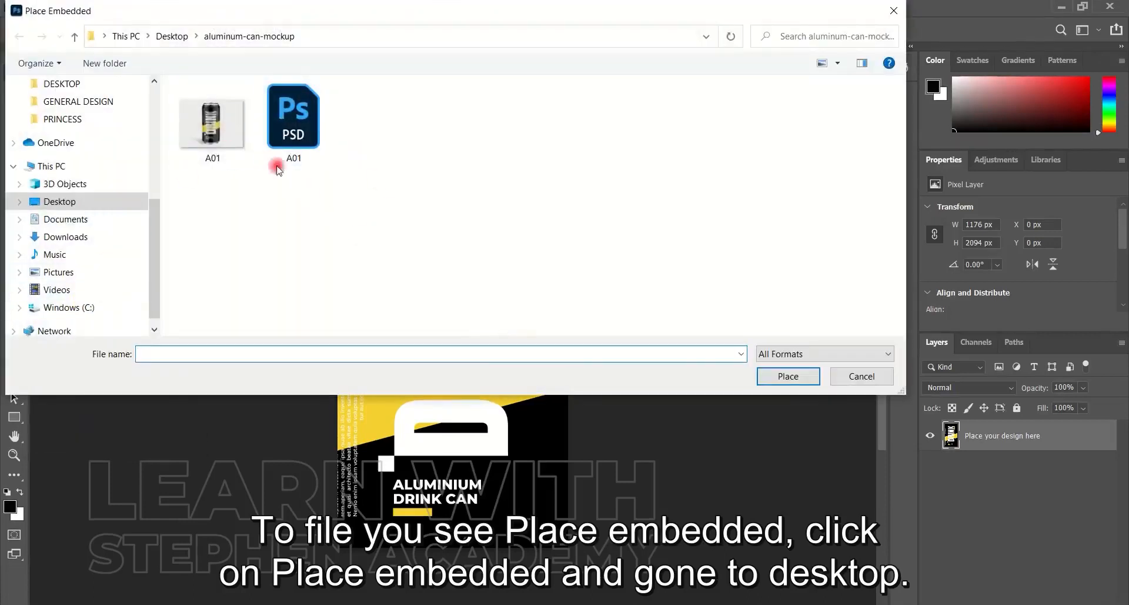
left_click_drag(156, 234, 118, 114)
left_click(59, 113)
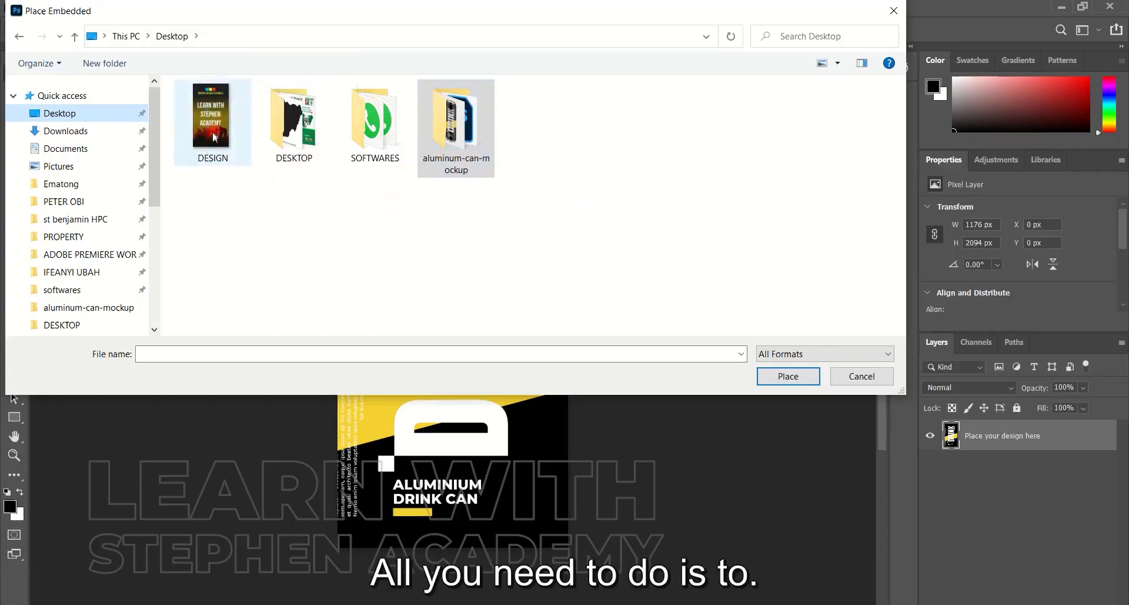
left_click(215, 137)
left_click(787, 377)
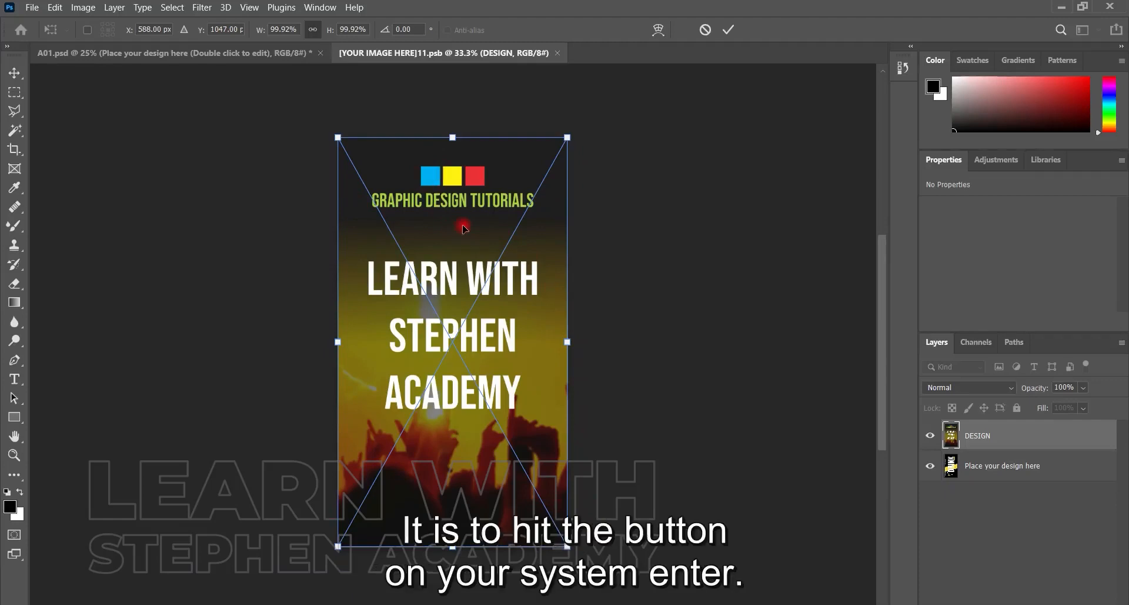
key("Return")
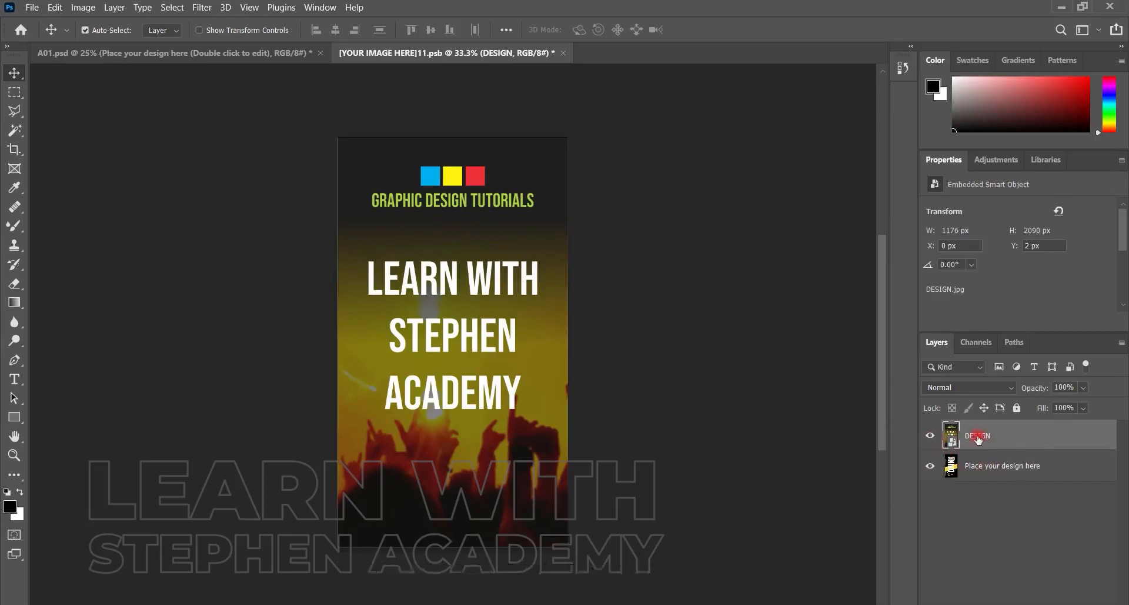
Compare the DESIGN layer with the original artwork by toggling their visibility, and leave the "Place your design here" layer hidden
left_click(930, 437)
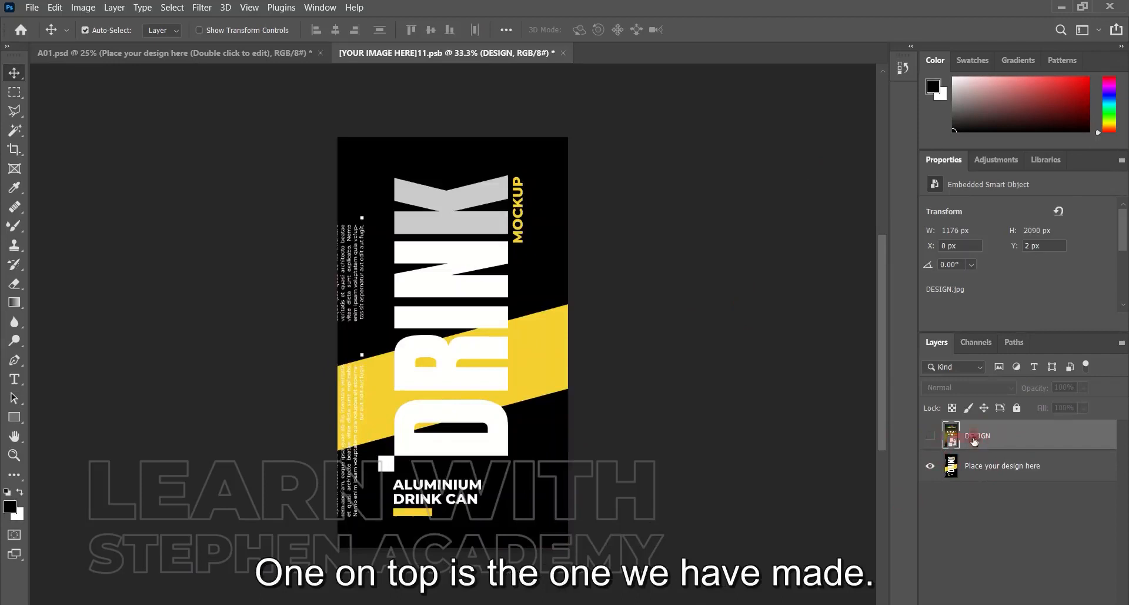
left_click(930, 436)
left_click(930, 465)
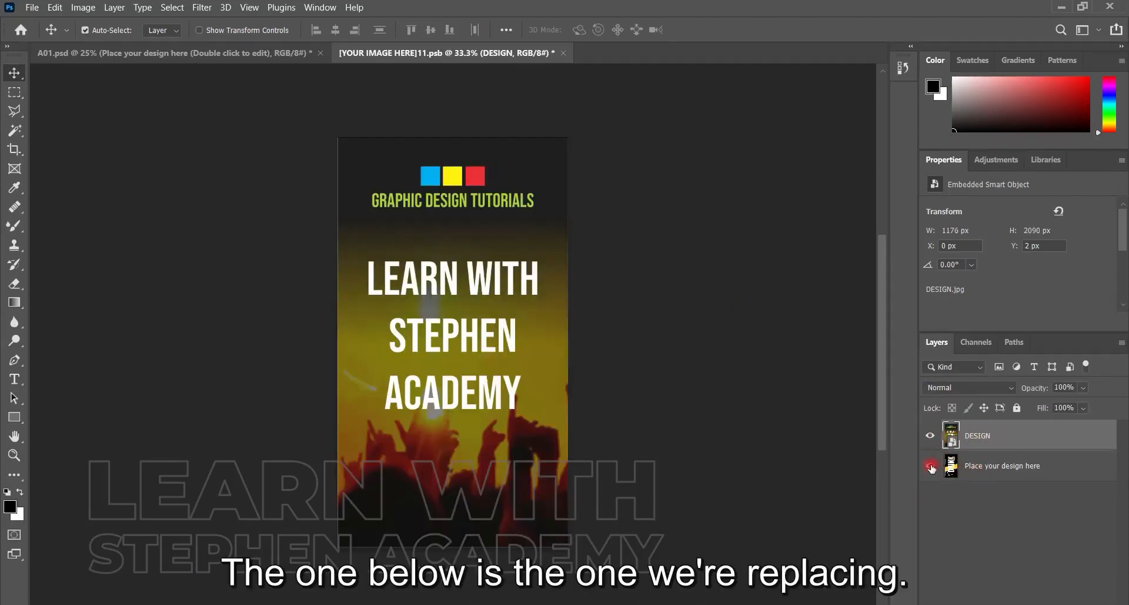
left_click(930, 466)
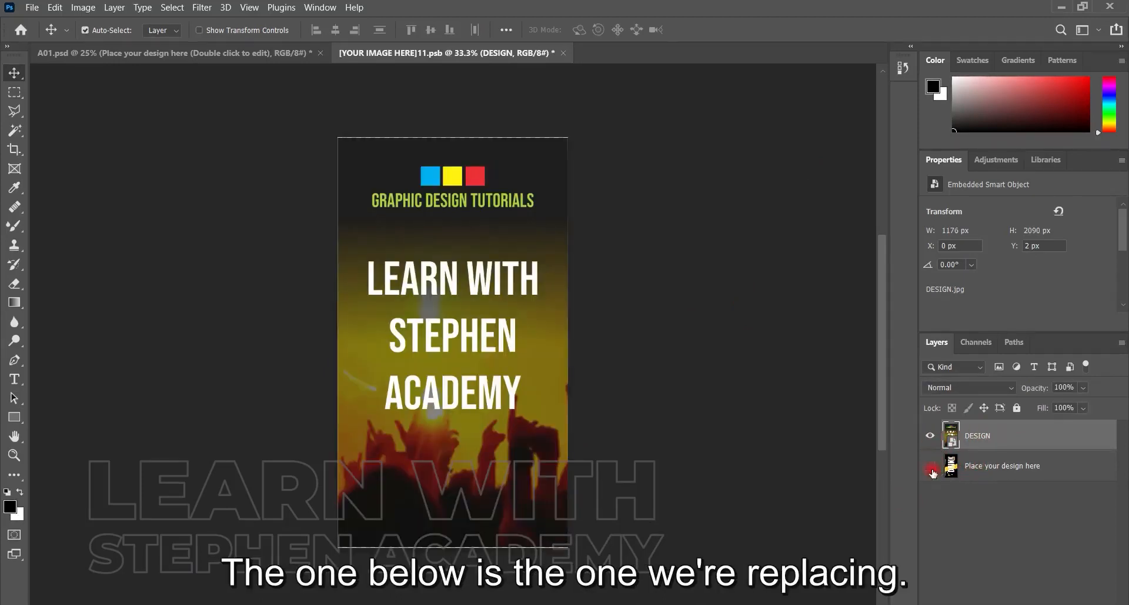
left_click(931, 467)
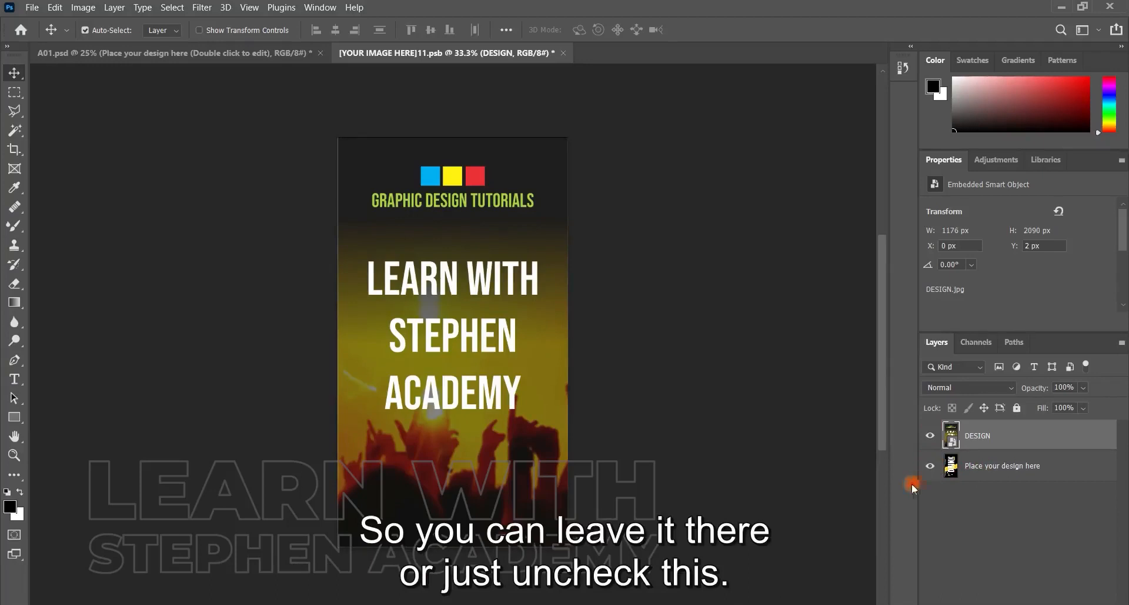
left_click(932, 466)
left_click(930, 468)
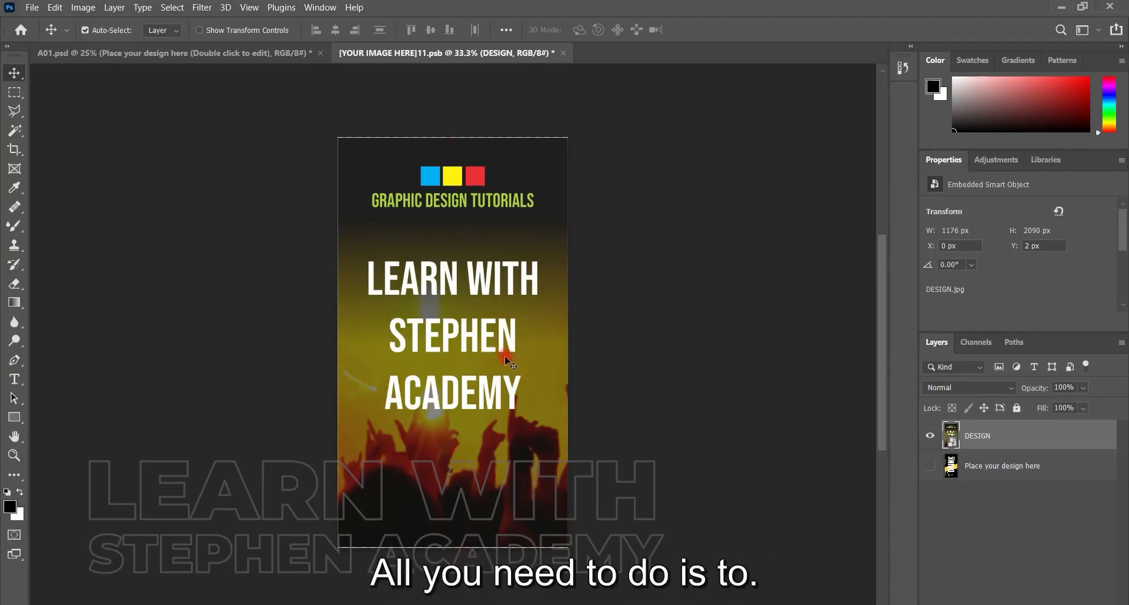
Move the DESIGN image up to the canvas's upper edge, at Y 0 px
left_click_drag(507, 281, 513, 246)
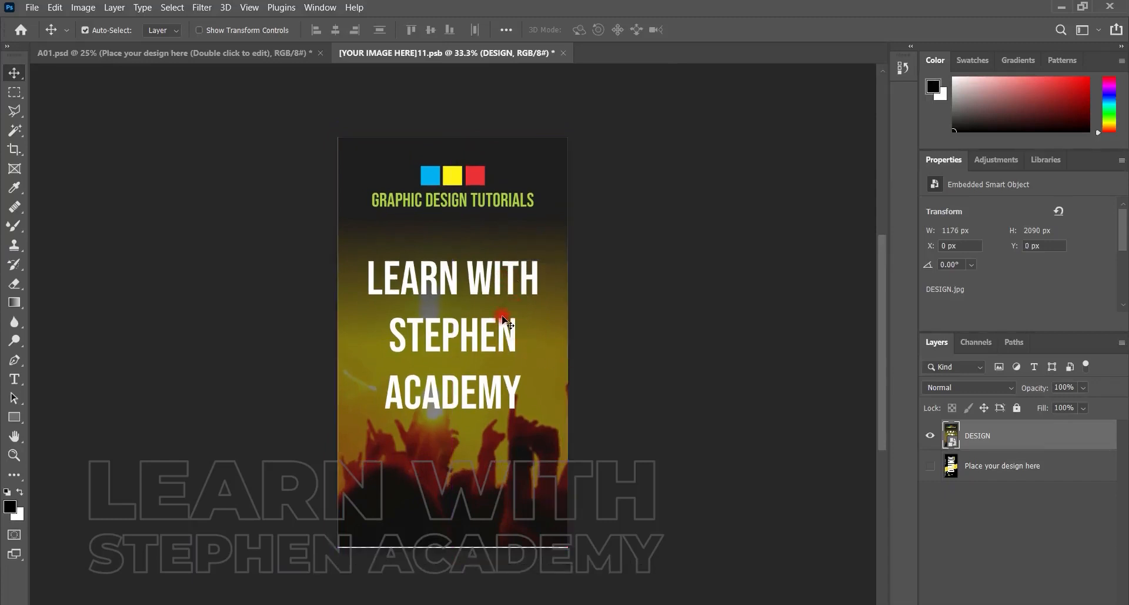
right_click(503, 320)
left_click(626, 339)
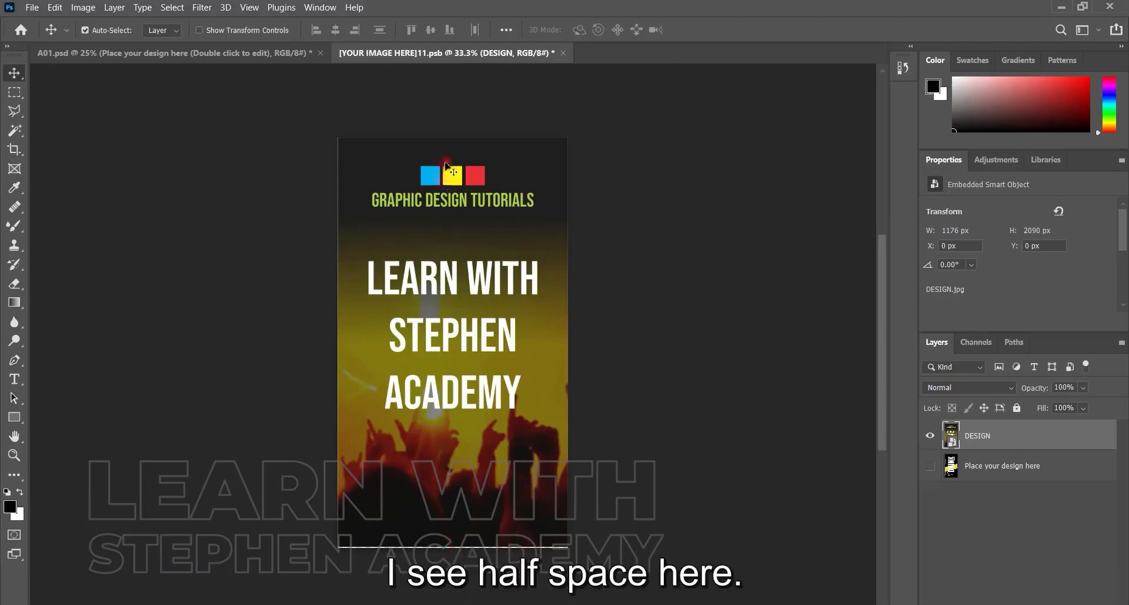
Scale the DESIGN image up proportionally from its upper-left corner to about 101.7%, covering the gap at the canvas's lower edge
left_click(83, 7)
mouse_move(104, 22)
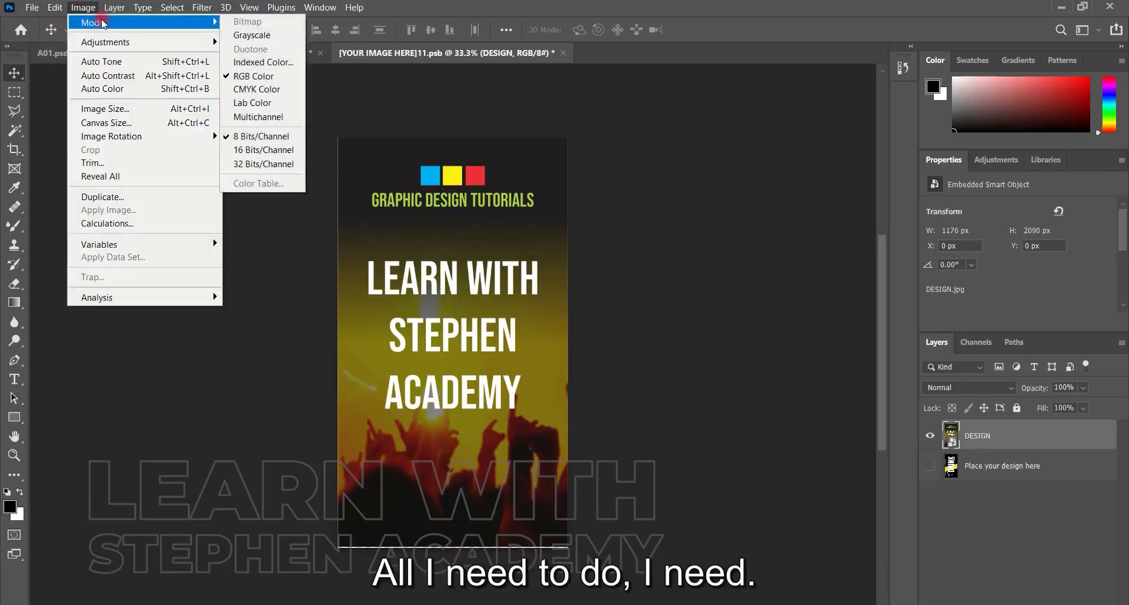
mouse_move(56, 9)
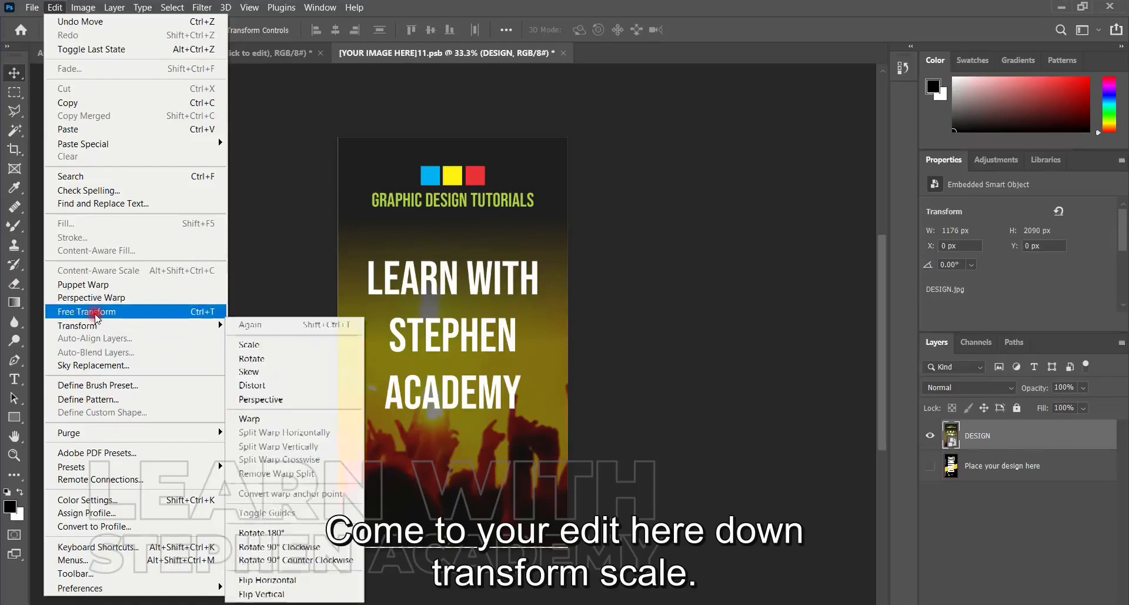
mouse_move(93, 324)
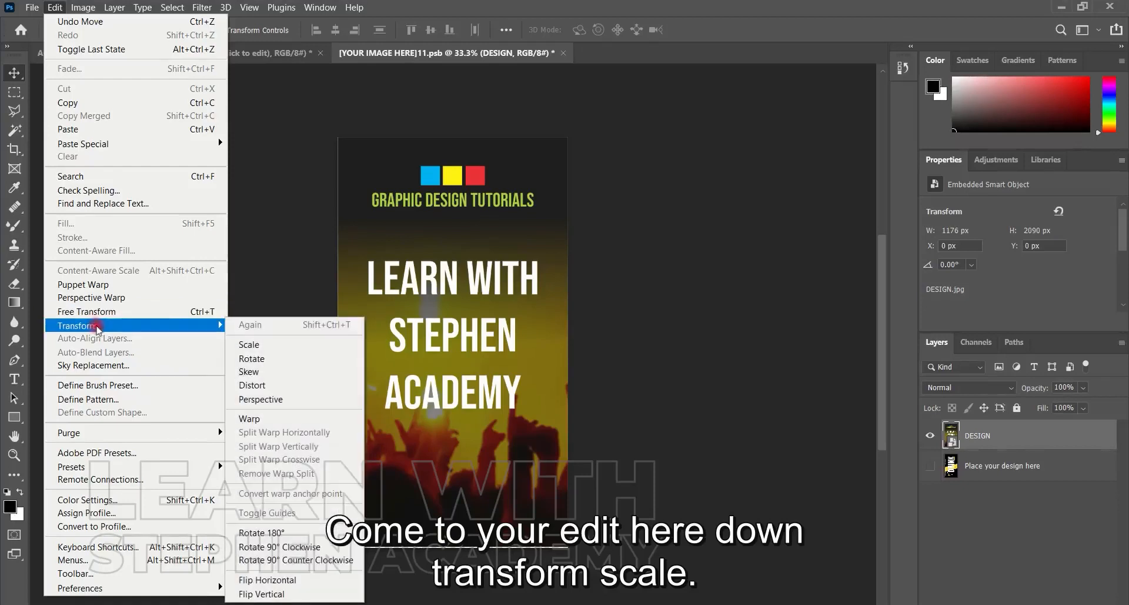
left_click(253, 346)
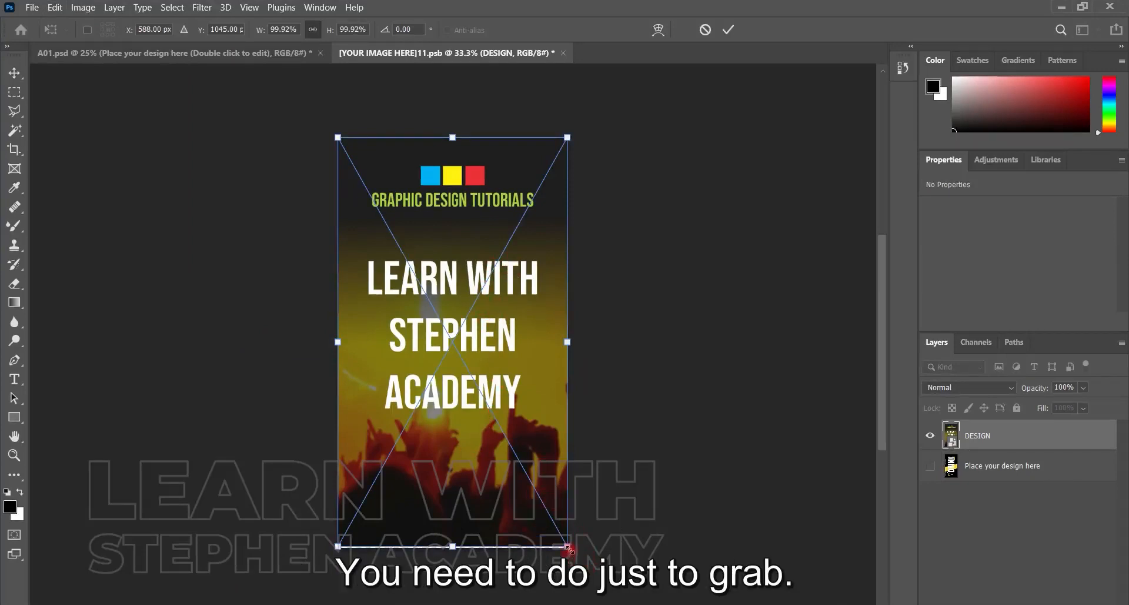
left_click_drag(568, 547, 573, 554)
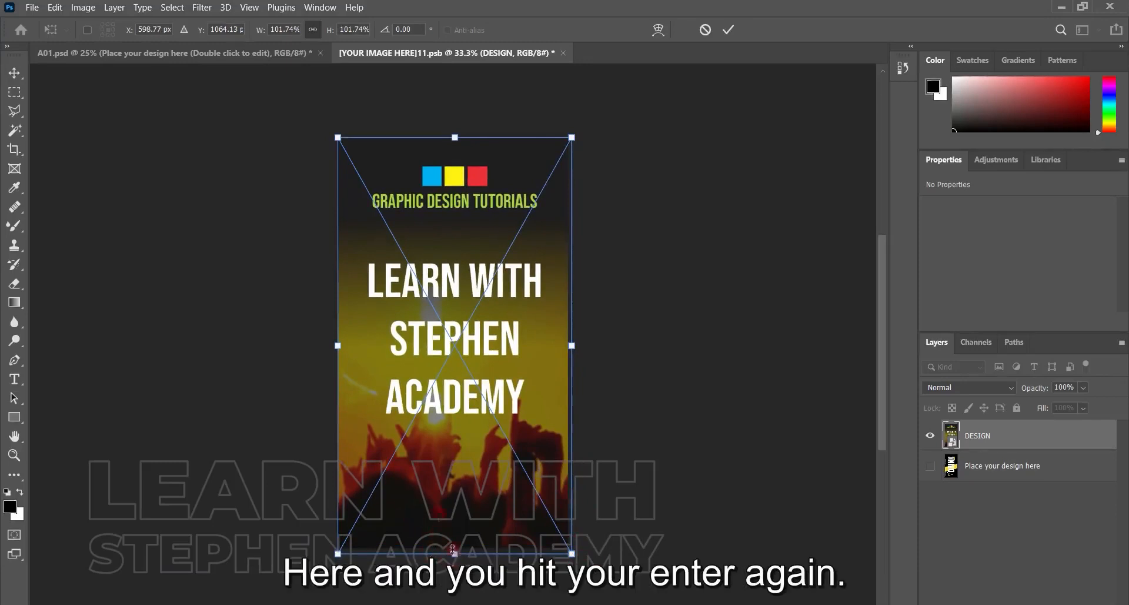
key("Return")
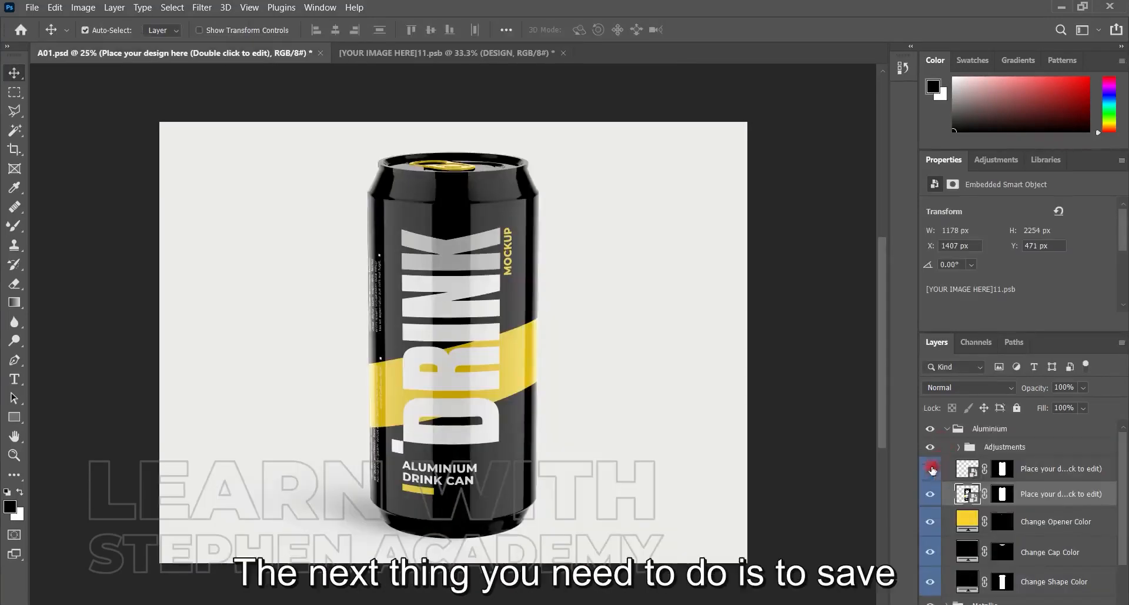
Save the smart object's document with the fitted DESIGN image and switch to the A01 can mockup to view the applied label
left_click(931, 468)
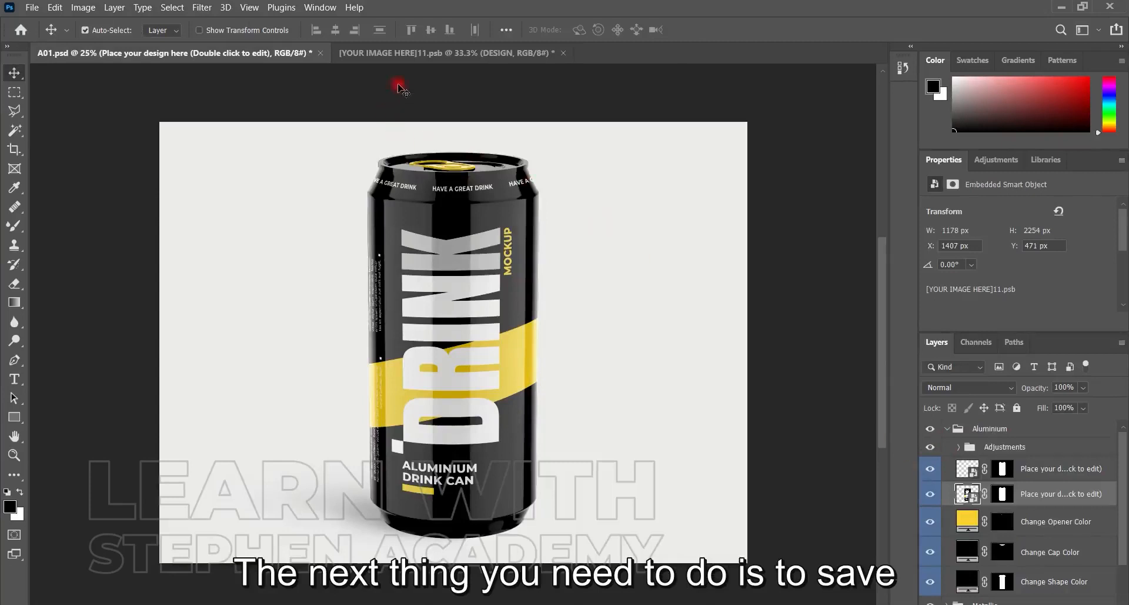
left_click(393, 53)
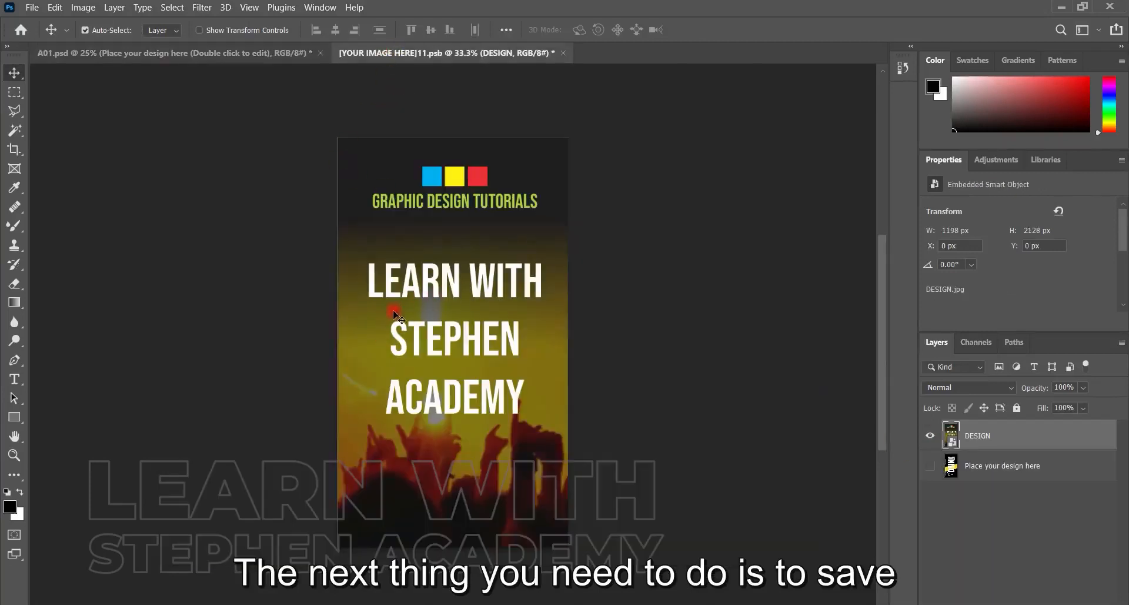
key("ctrl+s")
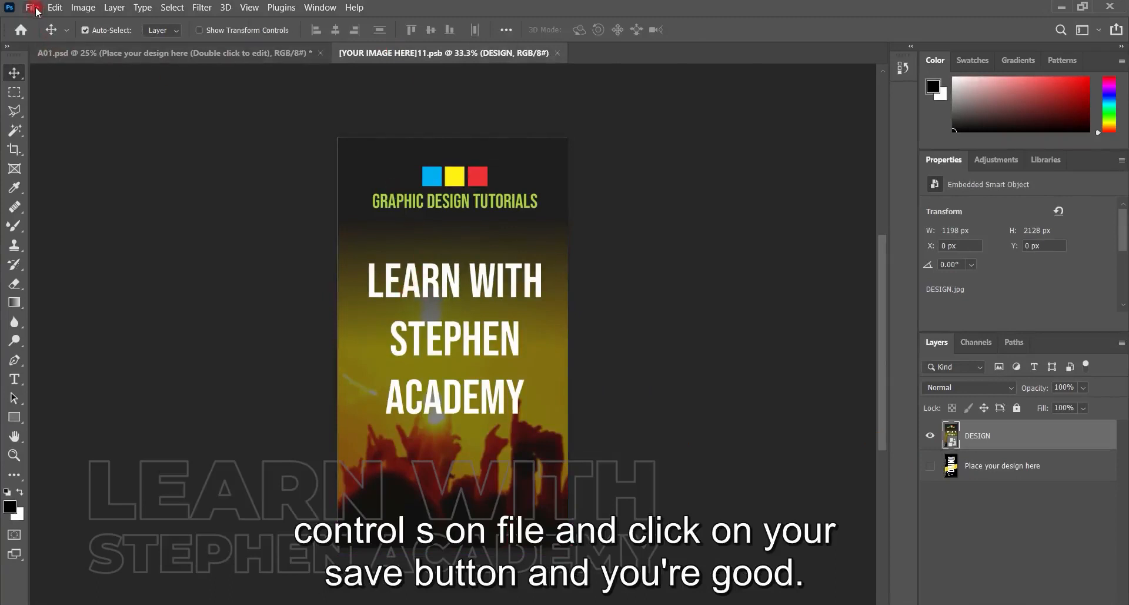
left_click(32, 7)
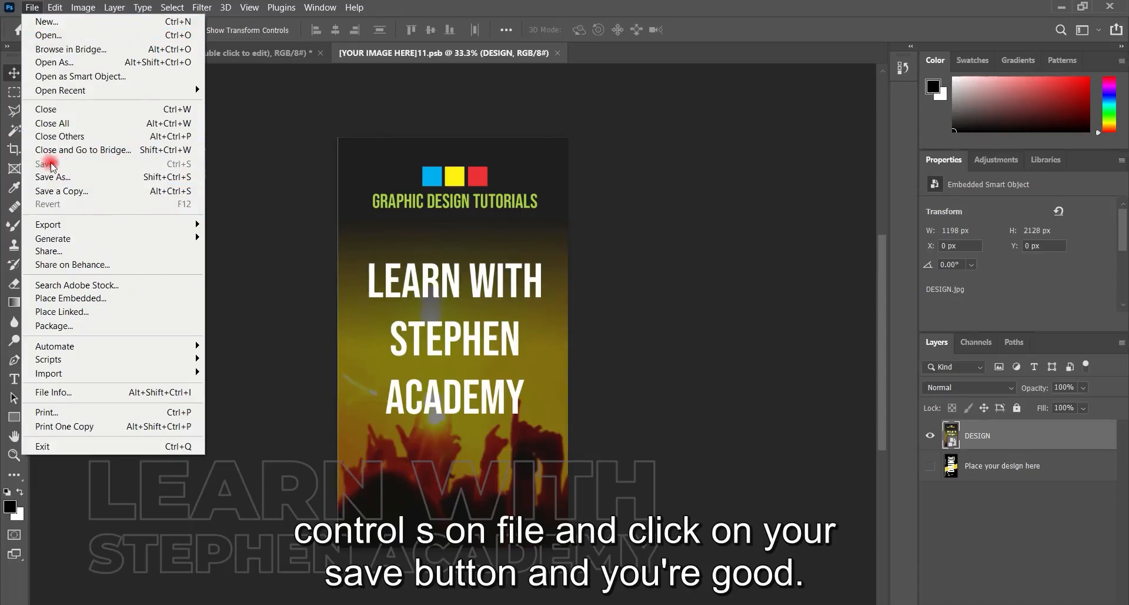
left_click(379, 205)
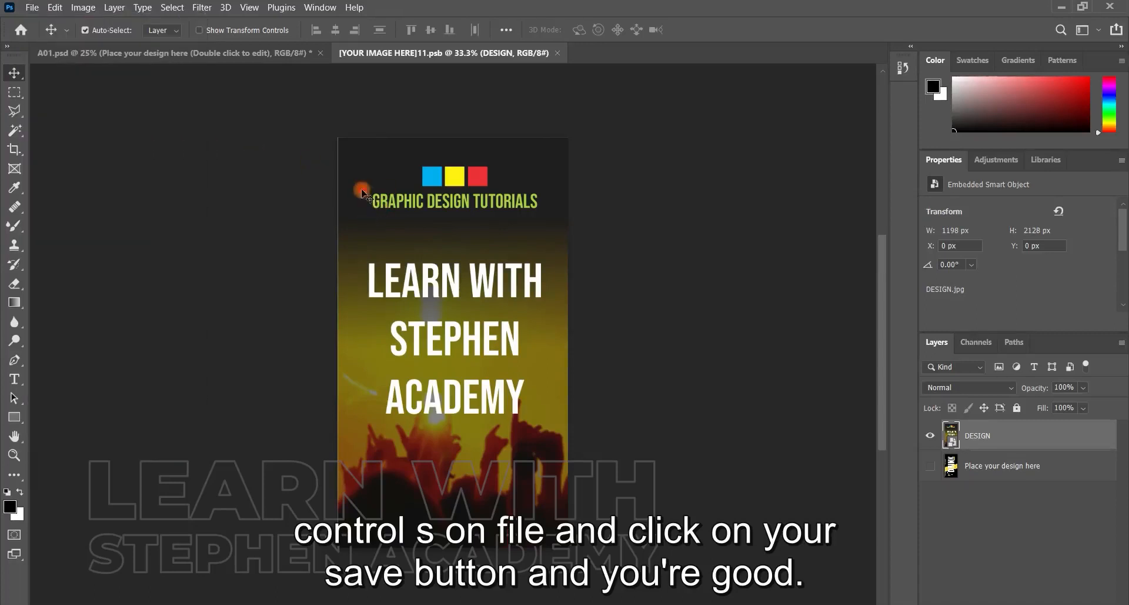
left_click(246, 52)
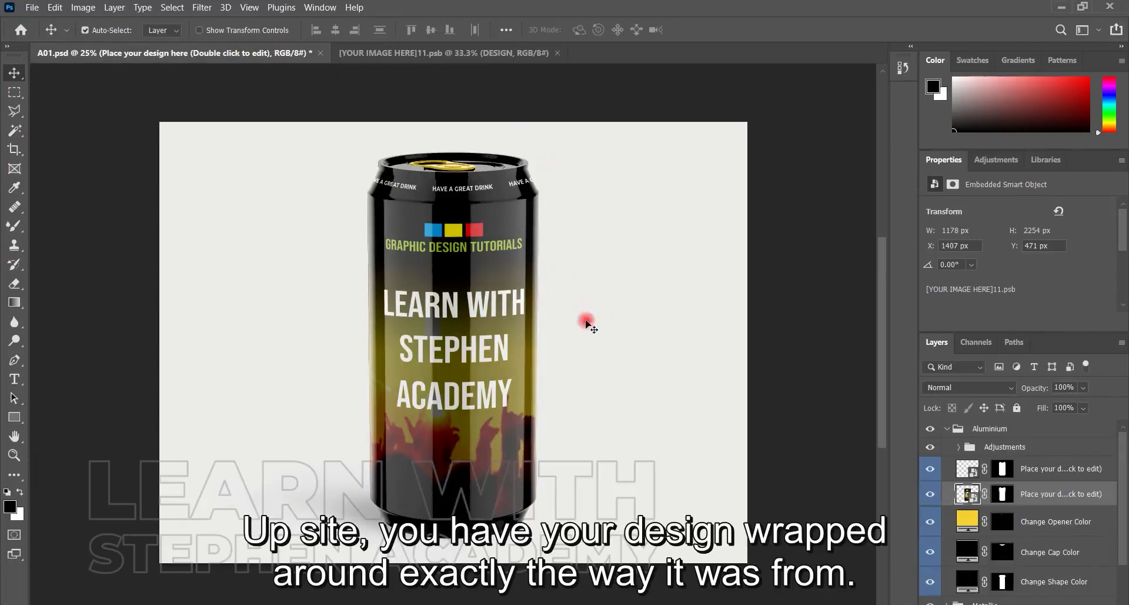